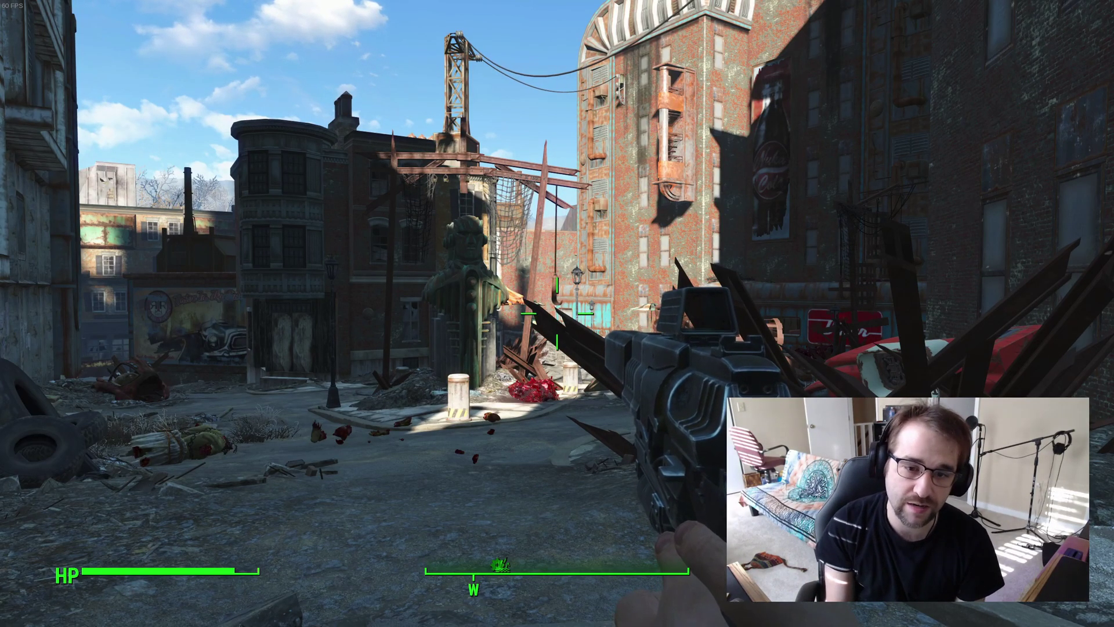
{"action": "key", "text": "w"}
{"action": "key", "text": "Escape"}
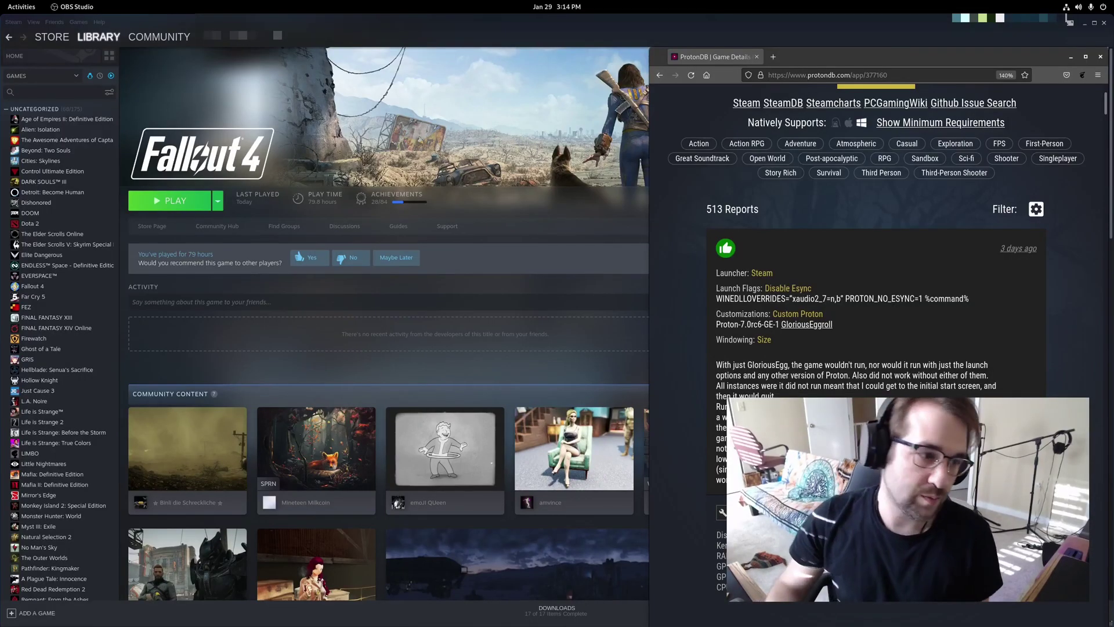
Examine the Fallout 4 page on ProtonDB, including the rating and the newest report's launch flags and custom Proton version
{"action": "scroll", "coordinate": [959, 267], "scroll_direction": "up", "scroll_amount": 3}
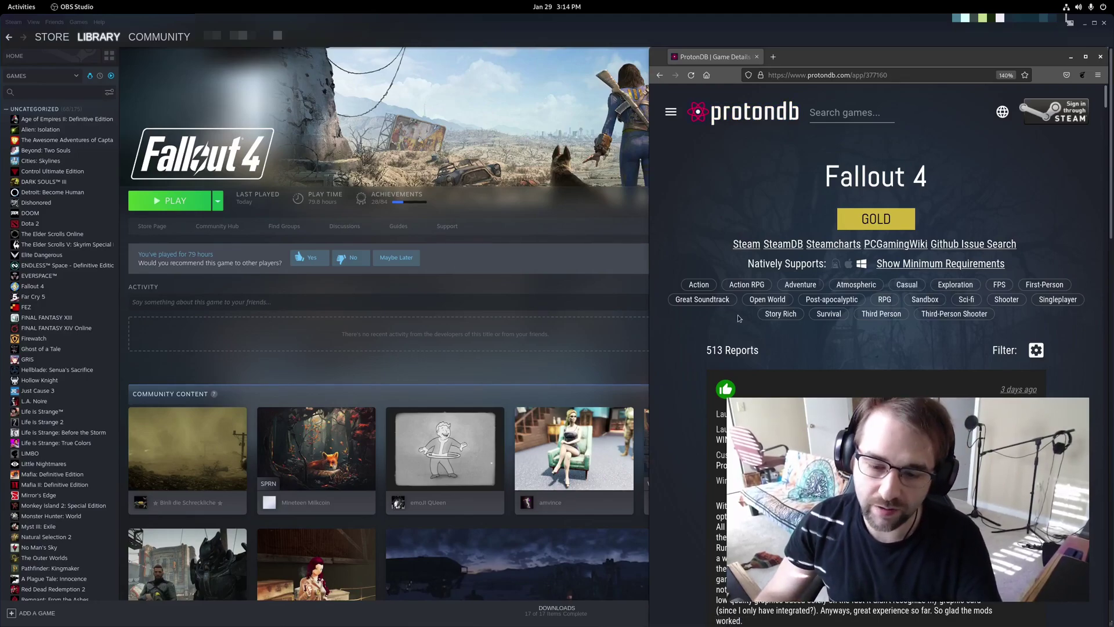
{"action": "scroll", "coordinate": [739, 318], "scroll_direction": "down", "scroll_amount": 3}
{"action": "scroll", "coordinate": [835, 290], "scroll_direction": "up", "scroll_amount": 3}
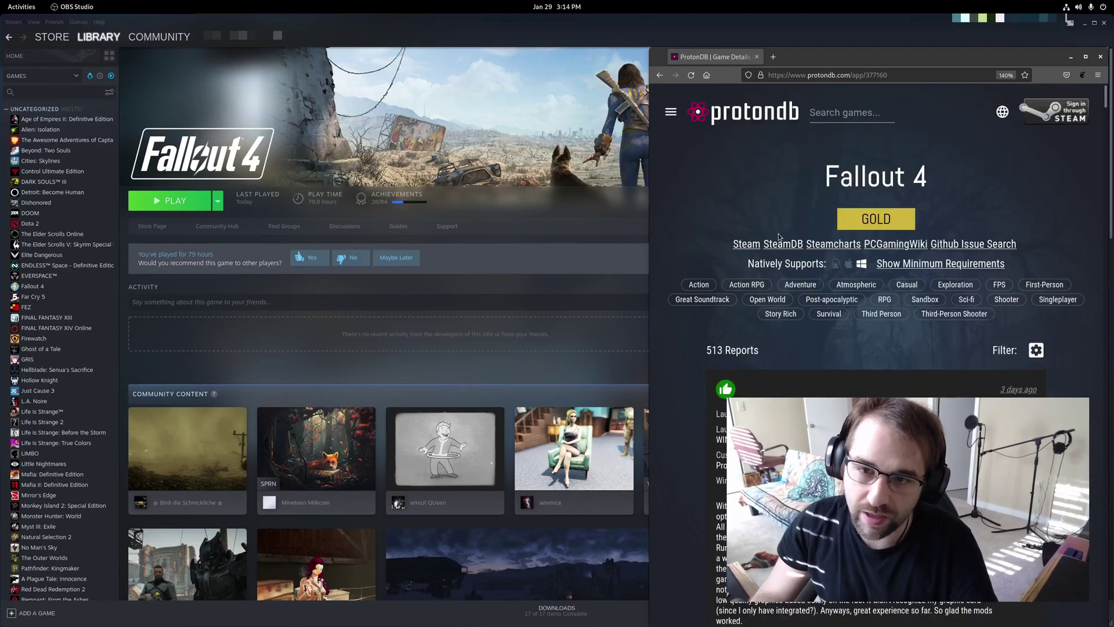
{"action": "scroll", "coordinate": [835, 290], "scroll_direction": "down", "scroll_amount": 3}
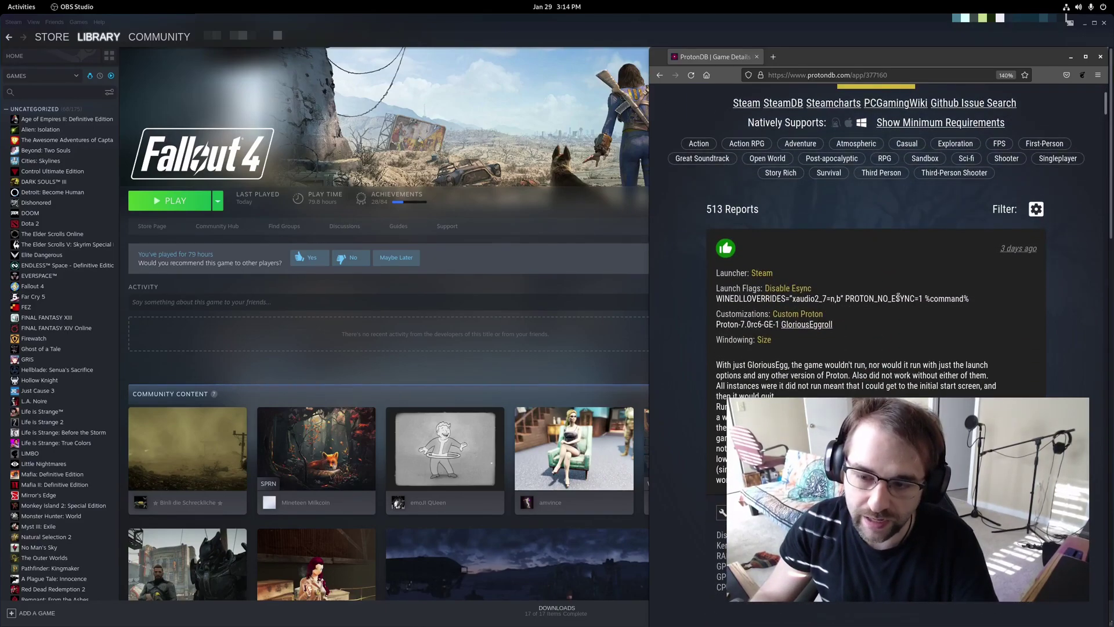
{"action": "scroll", "coordinate": [891, 296], "scroll_direction": "down", "scroll_amount": 2}
{"action": "scroll", "coordinate": [771, 248], "scroll_direction": "down", "scroll_amount": 2}
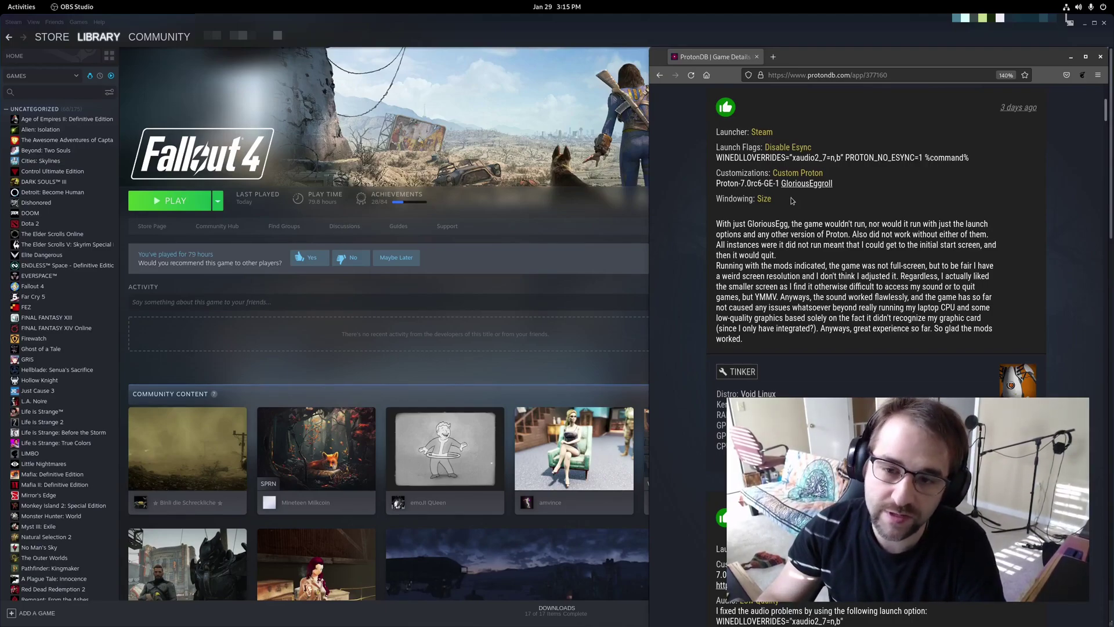
{"action": "scroll", "coordinate": [789, 203], "scroll_direction": "up", "scroll_amount": 2}
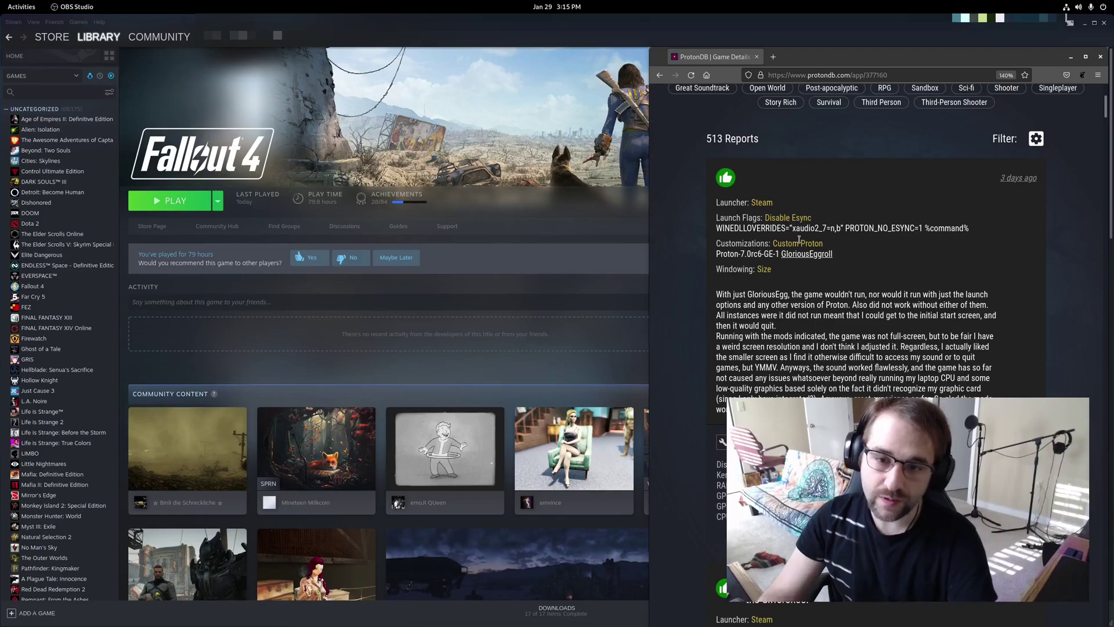
{"action": "scroll", "coordinate": [809, 192], "scroll_direction": "down", "scroll_amount": 4}
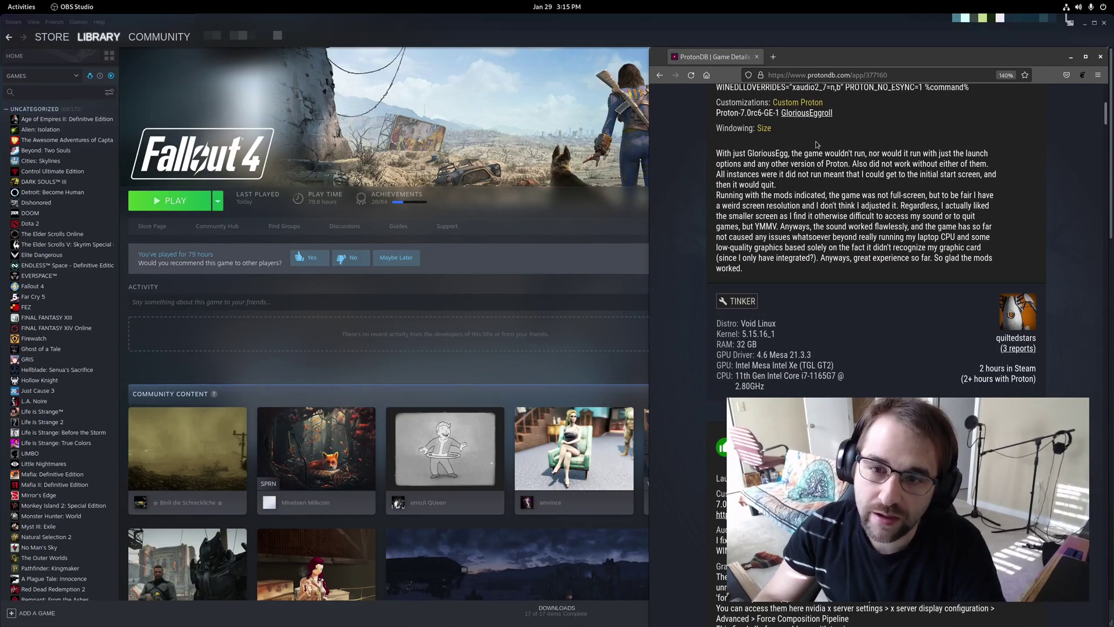
{"action": "scroll", "coordinate": [820, 203], "scroll_direction": "up", "scroll_amount": 1}
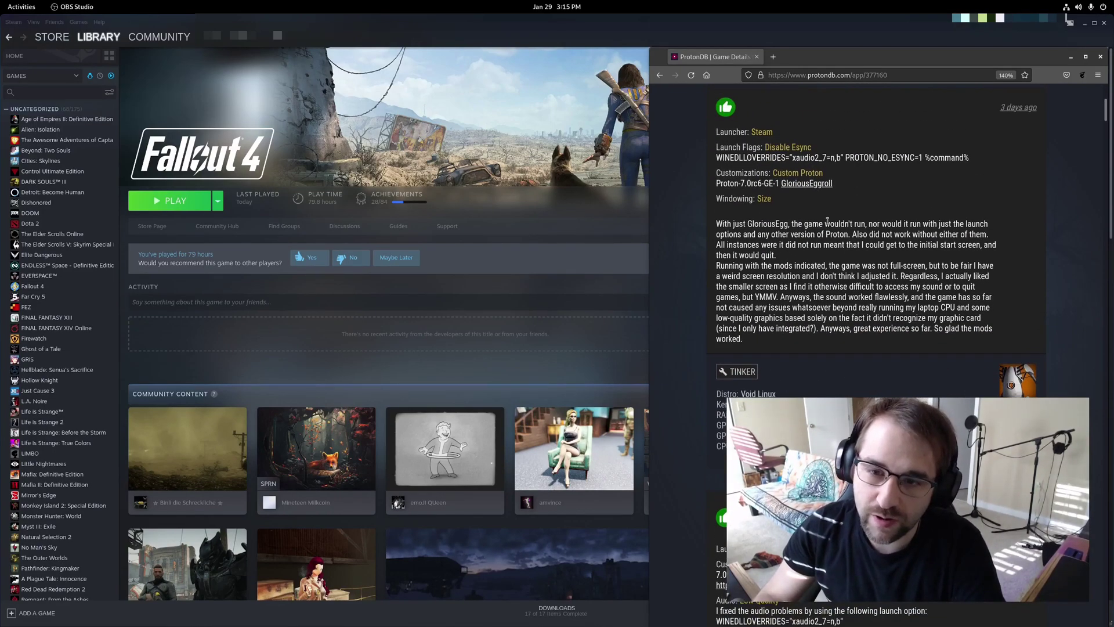
Open a new browser tab
{"action": "left_click", "coordinate": [773, 56]}
{"action": "type", "text": "github"}
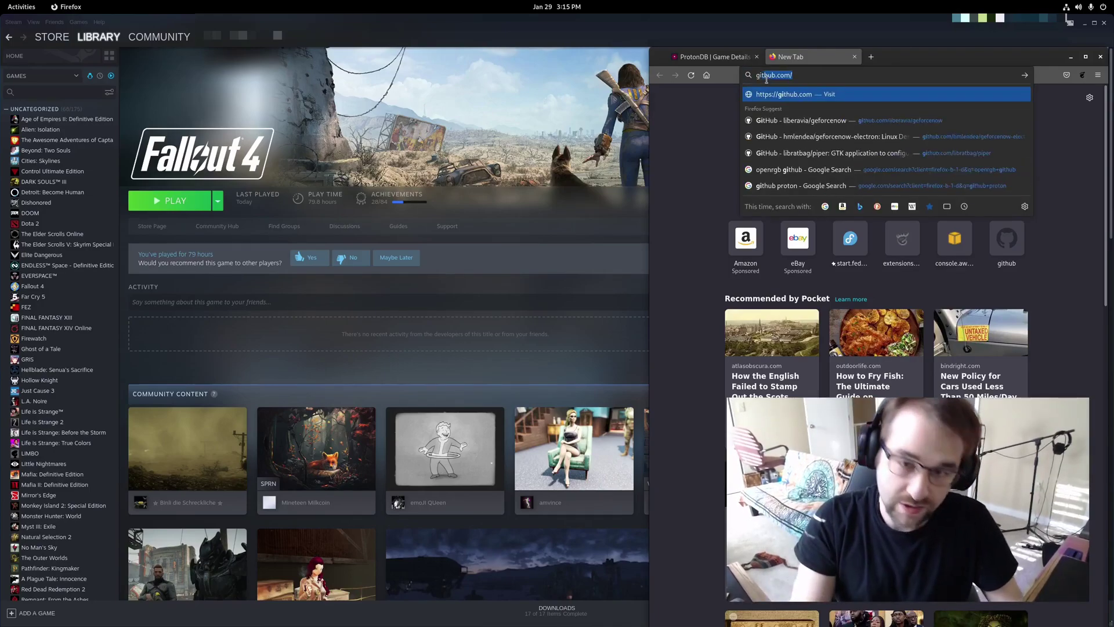
{"action": "key", "text": "BackSpace"}
{"action": "key", "text": "BackSpace"}
{"action": "key", "text": "BackSpace"}
{"action": "key", "text": "BackSpace"}
{"action": "key", "text": "BackSpace"}
{"action": "key", "text": "BackSpace"}
{"action": "key", "text": "BackSpace"}
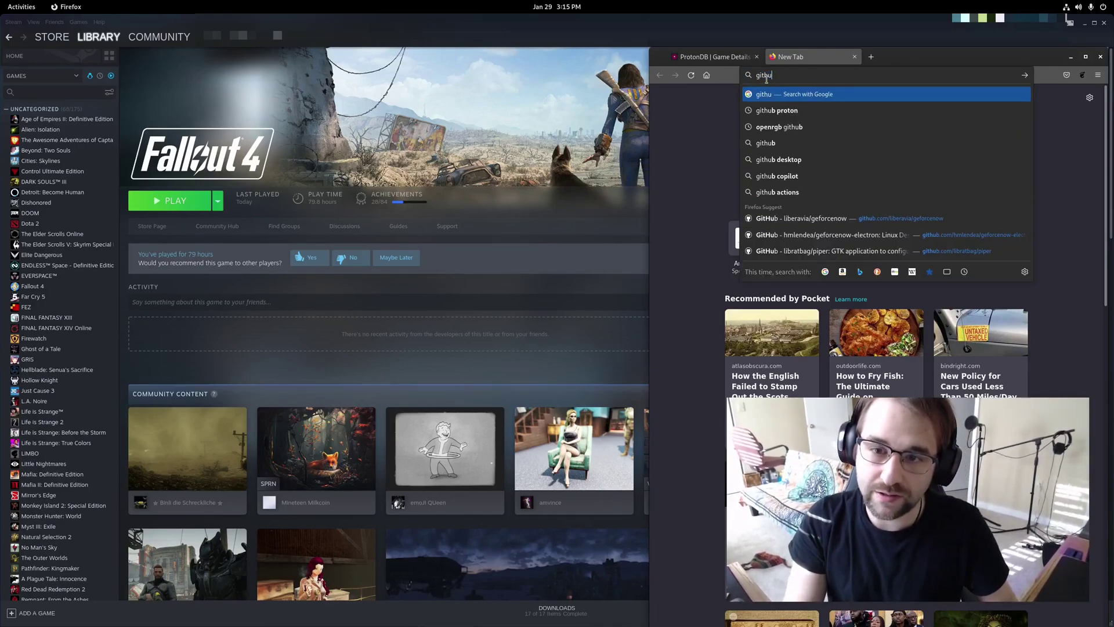
Search the web for "glorious eggroll proton" and open the GloriousEggroll/proton-ge-custom repository on GitHub
{"action": "type", "text": "glorio"}
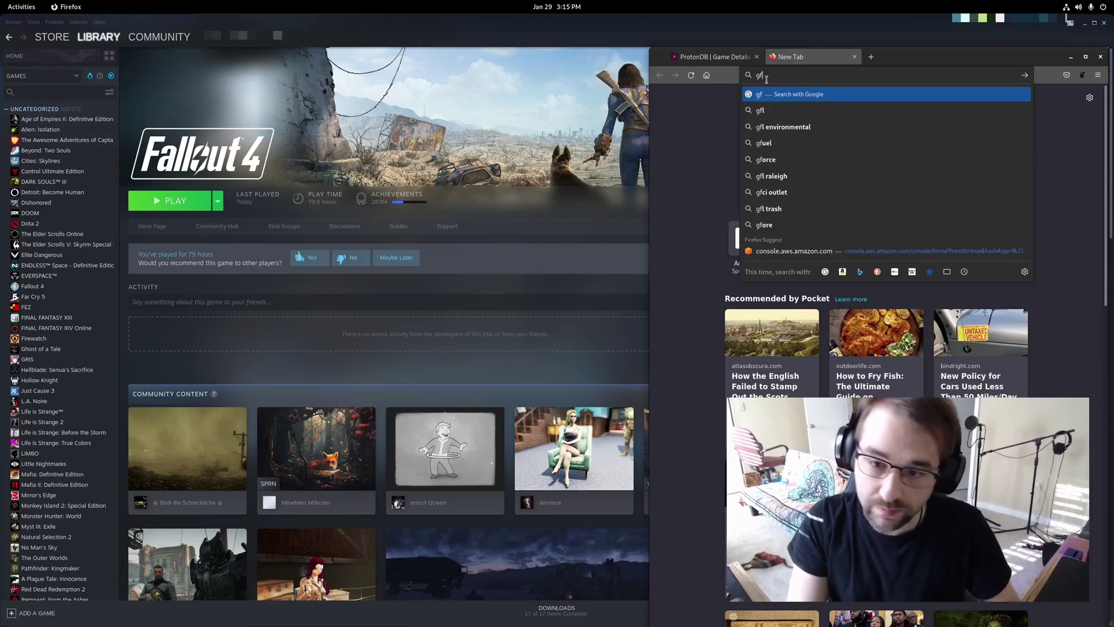
{"action": "type", "text": "us eggroll proton"}
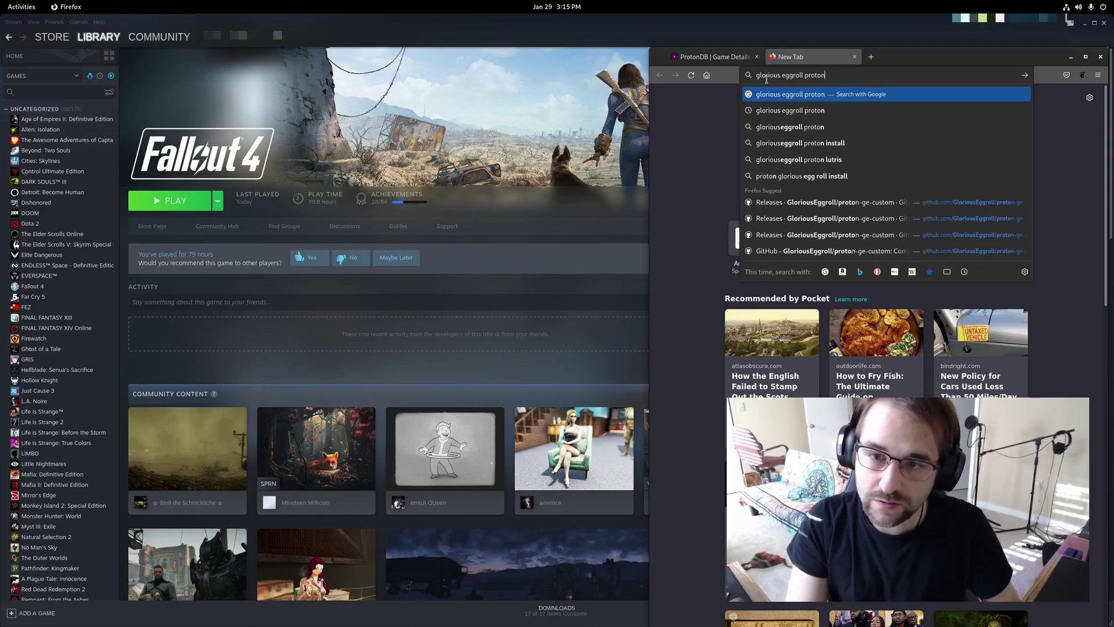
{"action": "key", "text": "Return"}
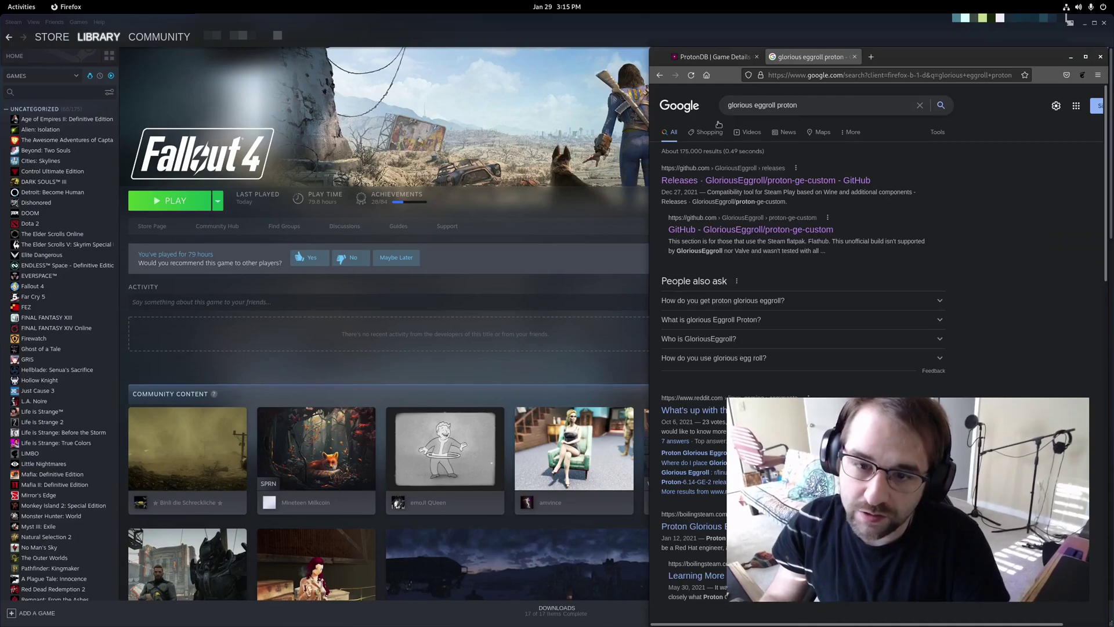
{"action": "left_click", "coordinate": [778, 229]}
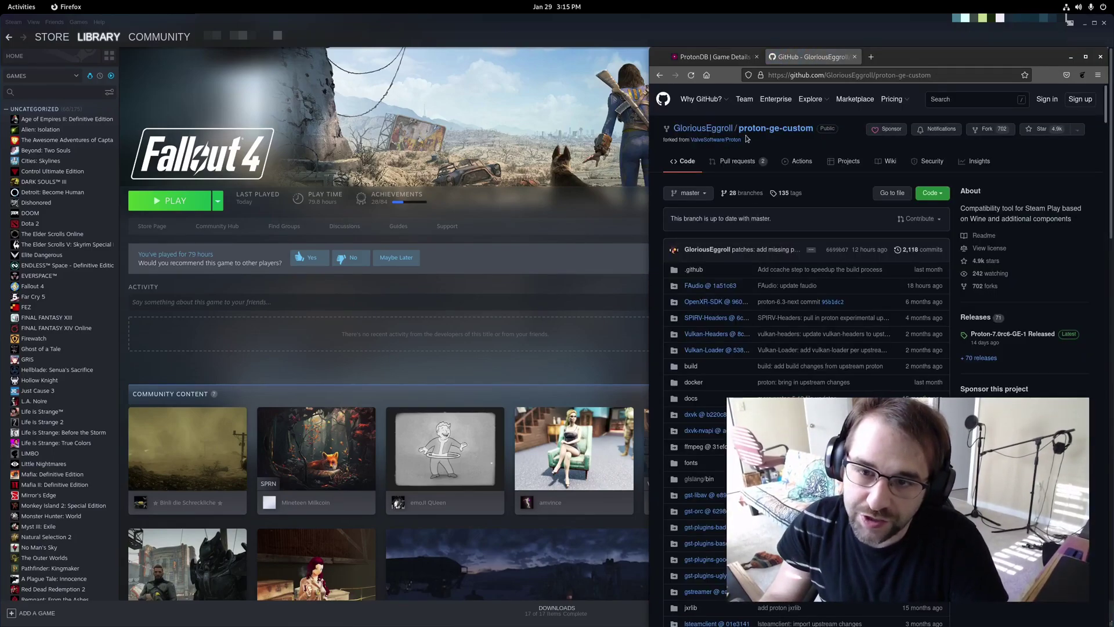
Open the repository's full releases list and examine the notes and assets of the Proton-7.0rc6-GE-1 release
{"action": "left_click", "coordinate": [977, 357]}
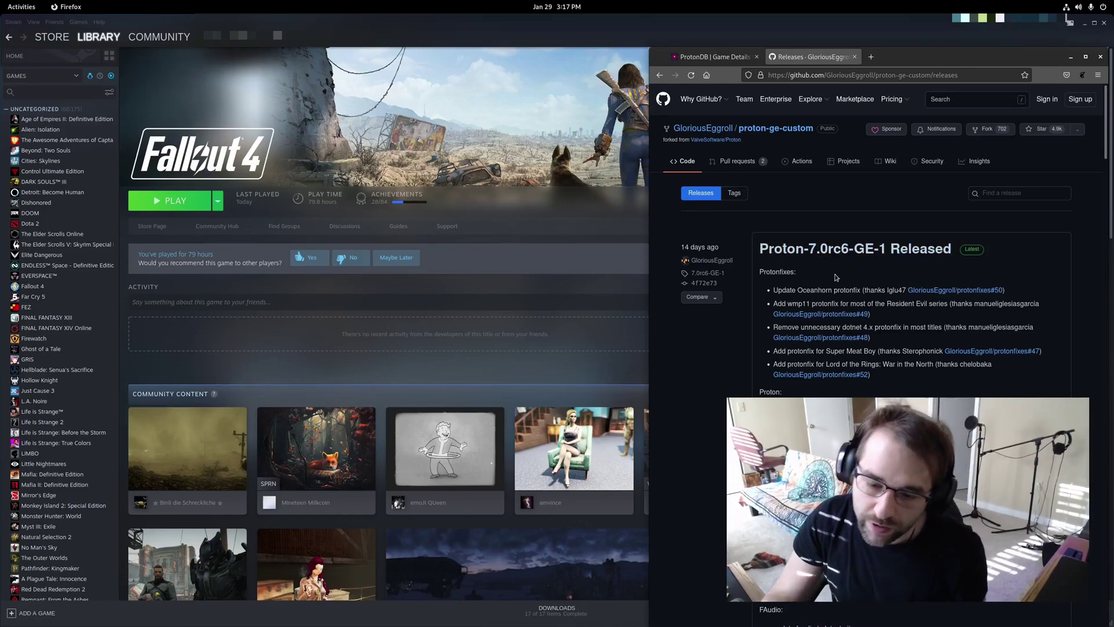
{"action": "scroll", "coordinate": [835, 278], "scroll_direction": "down", "scroll_amount": 3}
{"action": "scroll", "coordinate": [835, 278], "scroll_direction": "down", "scroll_amount": 3}
{"action": "scroll", "coordinate": [836, 278], "scroll_direction": "up", "scroll_amount": 5}
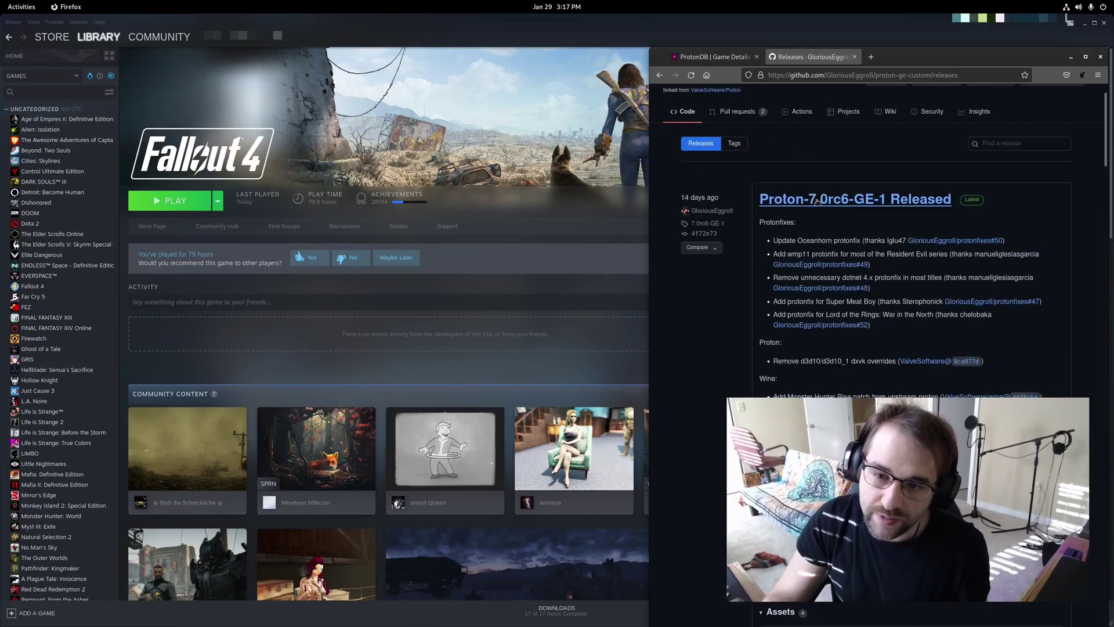
{"action": "scroll", "coordinate": [847, 220], "scroll_direction": "down", "scroll_amount": 3}
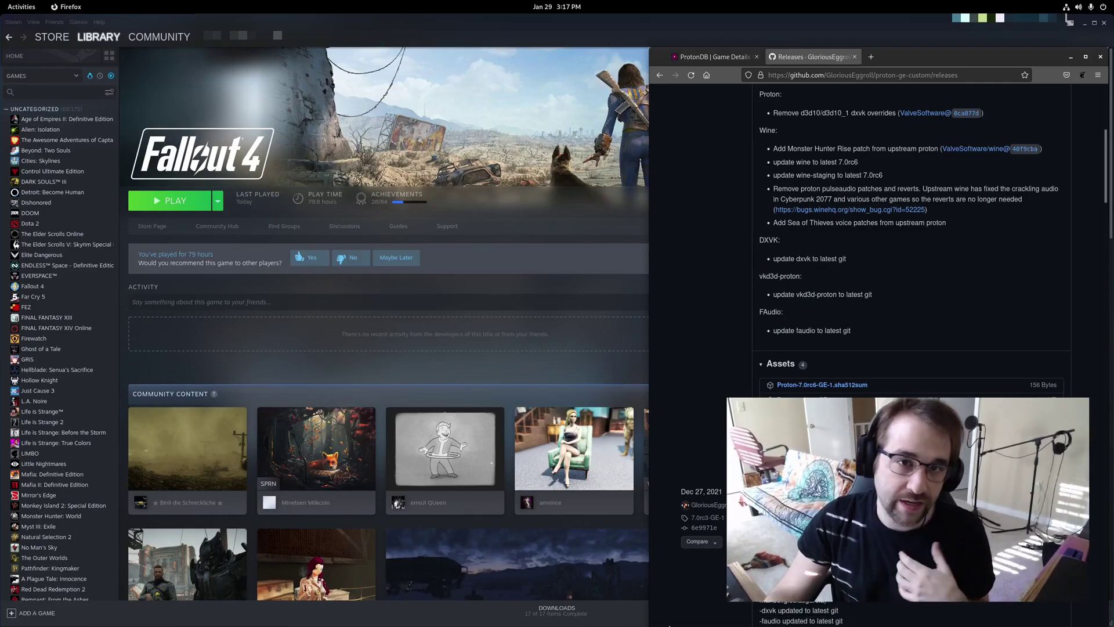
Switch to the Files app and extract Proton-7.0rc6-GE-1.tar.gz in the Downloads folder
{"action": "mouse_move", "coordinate": [398, 625]}
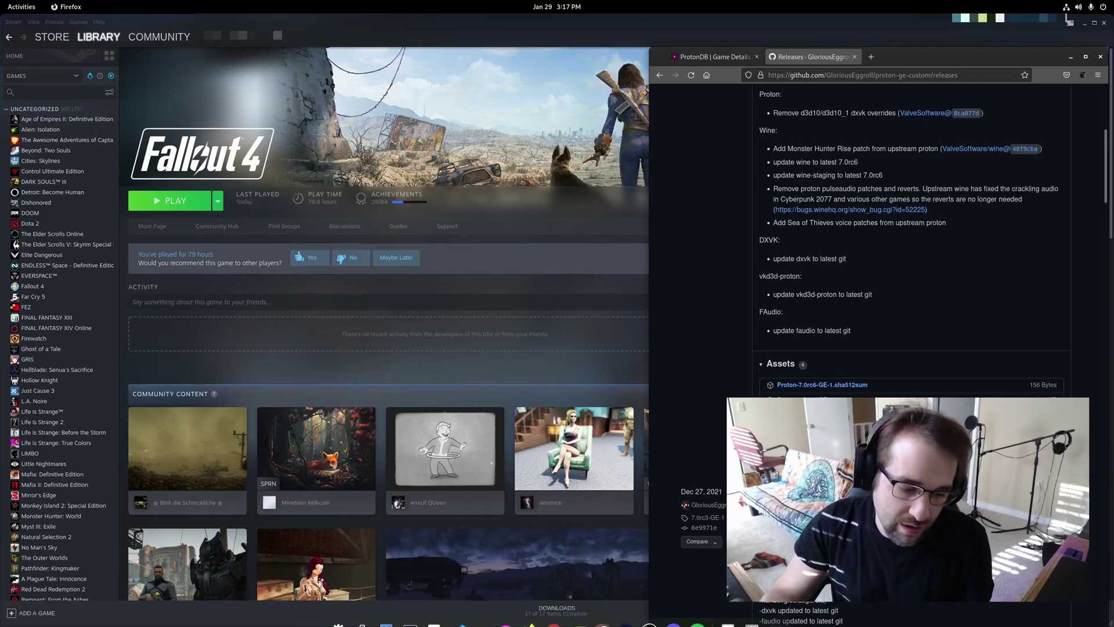
{"action": "left_click", "coordinate": [384, 614]}
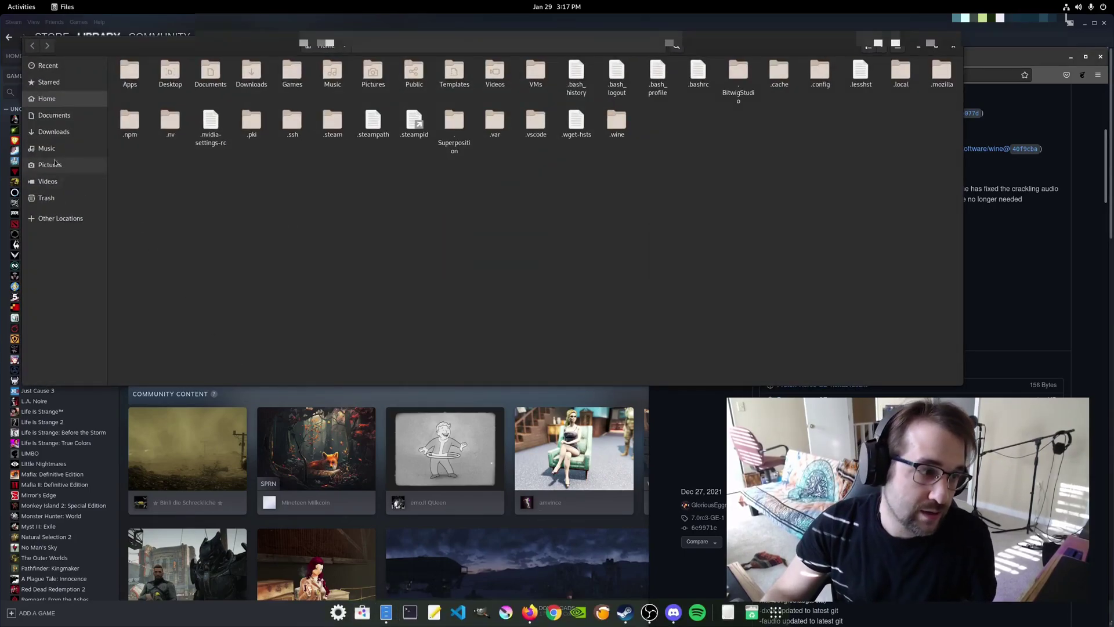
{"action": "left_click", "coordinate": [55, 132]}
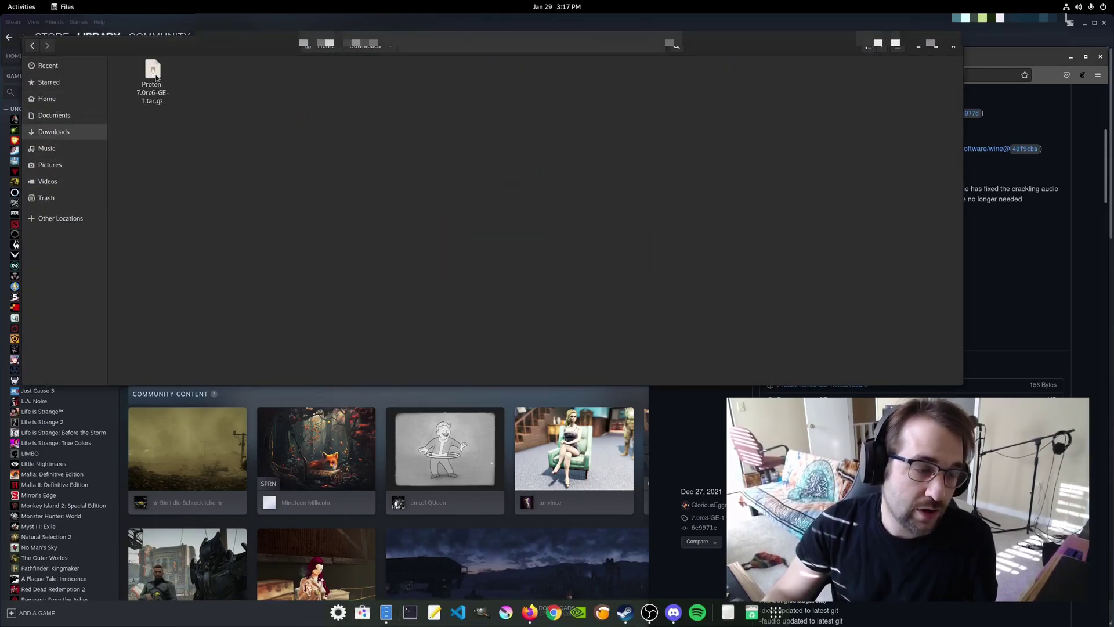
{"action": "right_click", "coordinate": [153, 74]}
{"action": "left_click", "coordinate": [176, 82]}
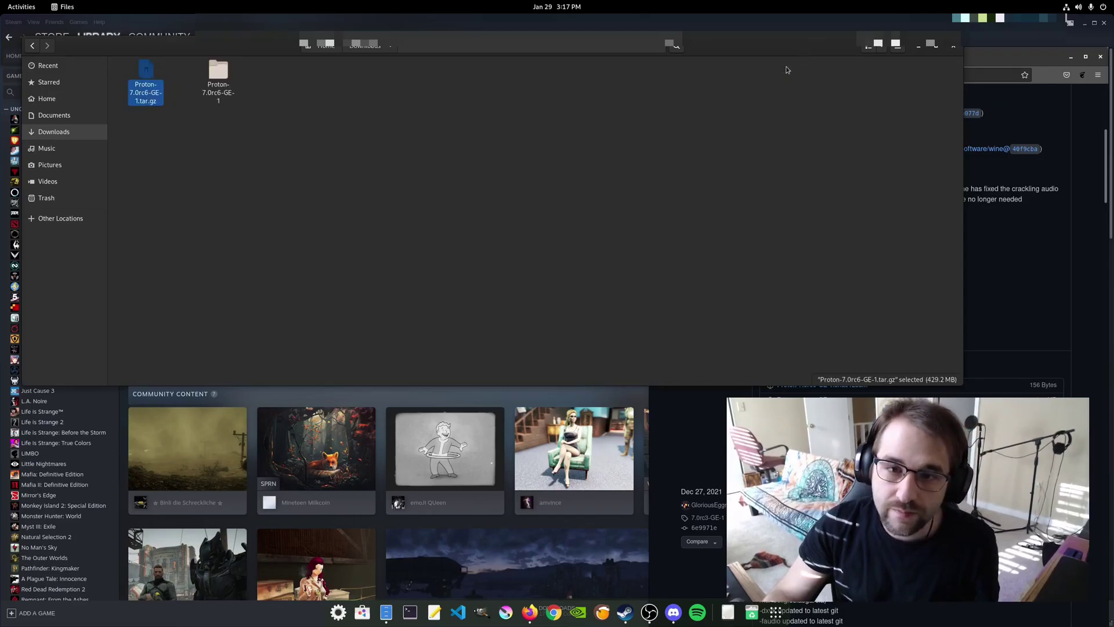
Cut the extracted Proton-7.0rc6-GE-1 folder and go to the home folder
{"action": "left_click", "coordinate": [212, 73]}
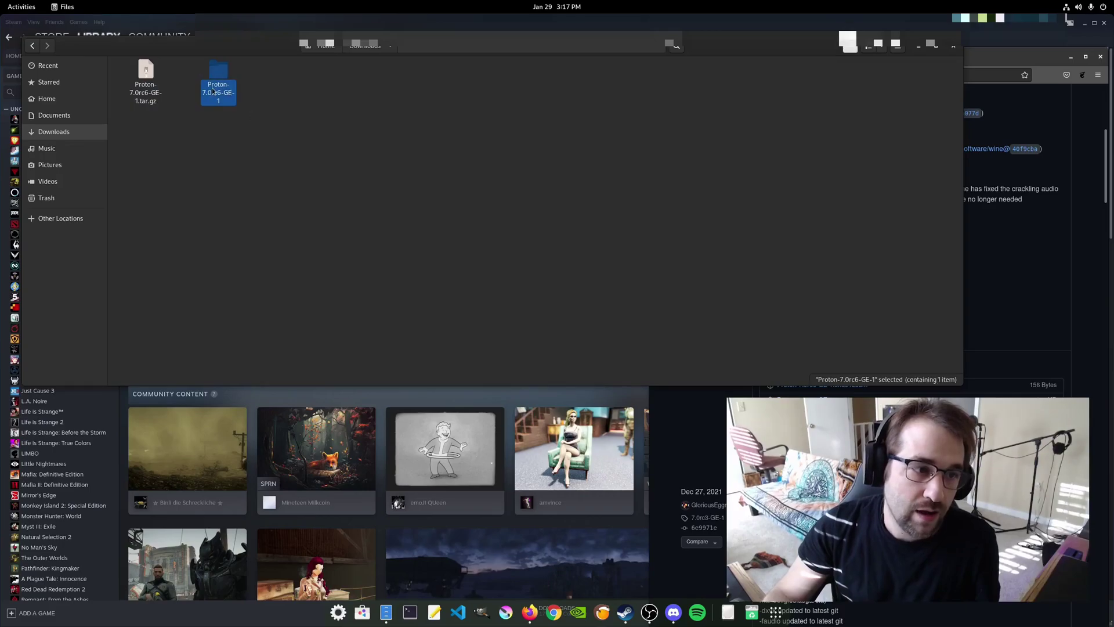
{"action": "right_click", "coordinate": [223, 79]}
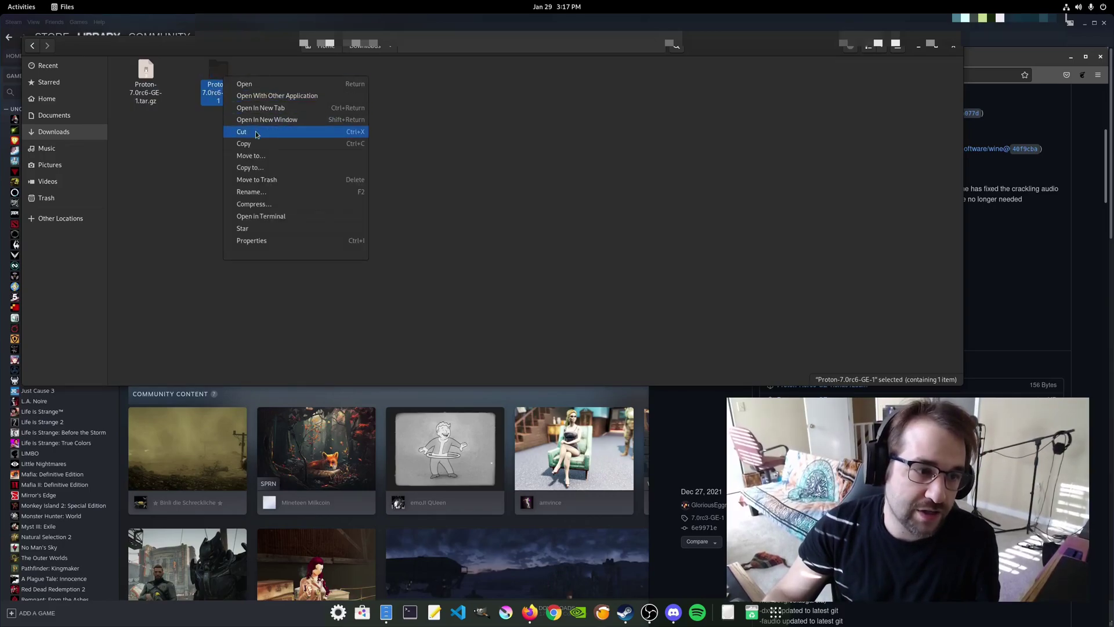
{"action": "left_click", "coordinate": [256, 134]}
{"action": "left_click", "coordinate": [74, 96]}
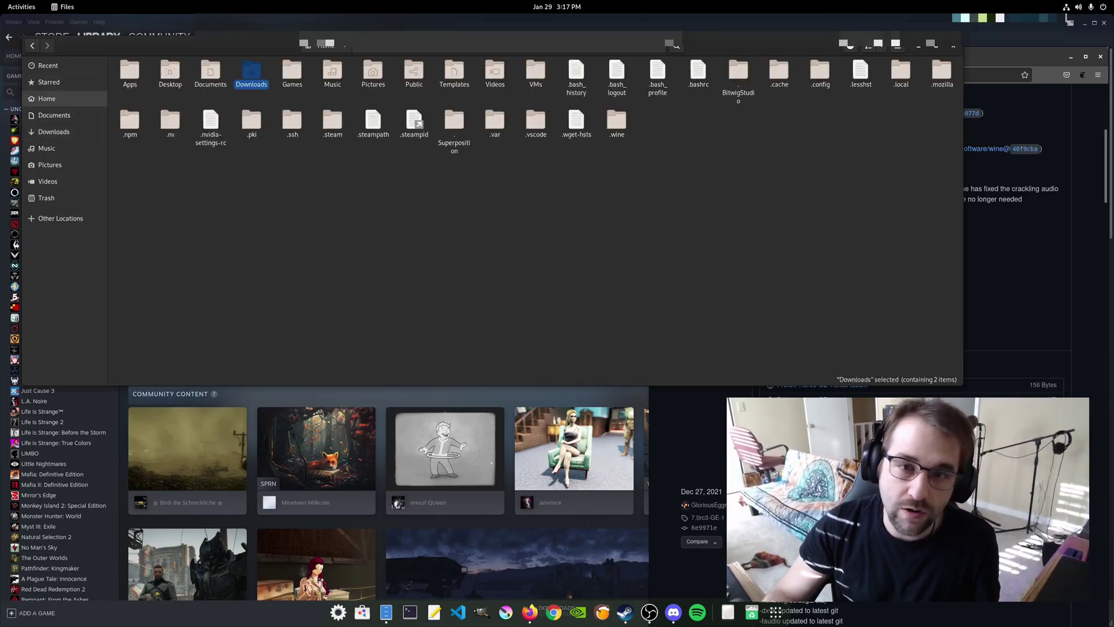
Check the file manager's view settings for the option that shows hidden files
{"action": "left_click", "coordinate": [873, 49]}
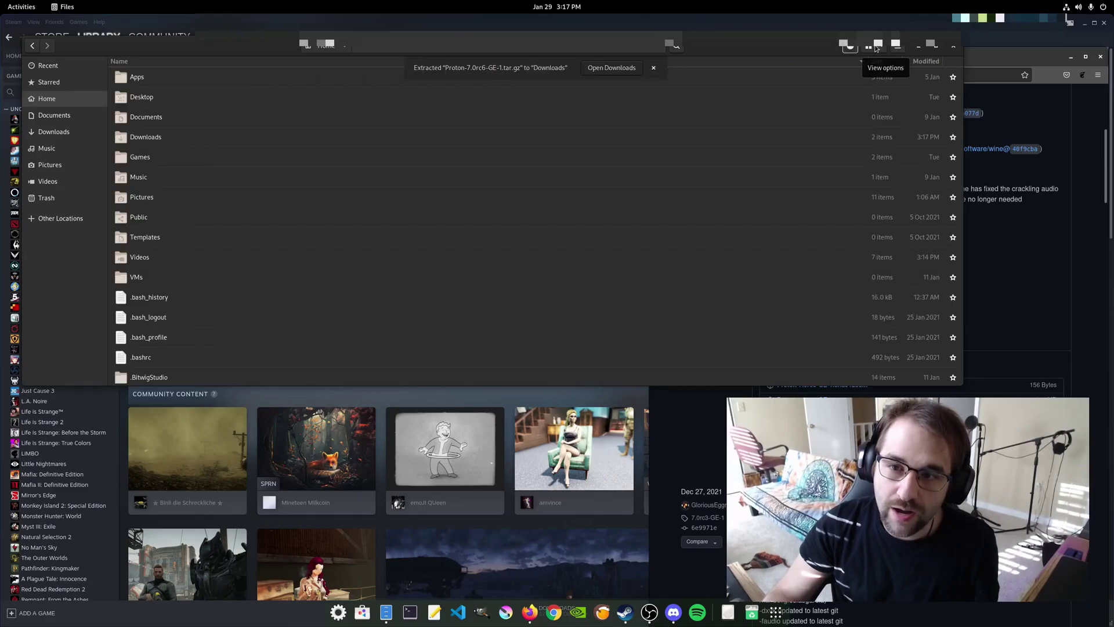
{"action": "left_click", "coordinate": [868, 49]}
{"action": "left_click", "coordinate": [869, 48]}
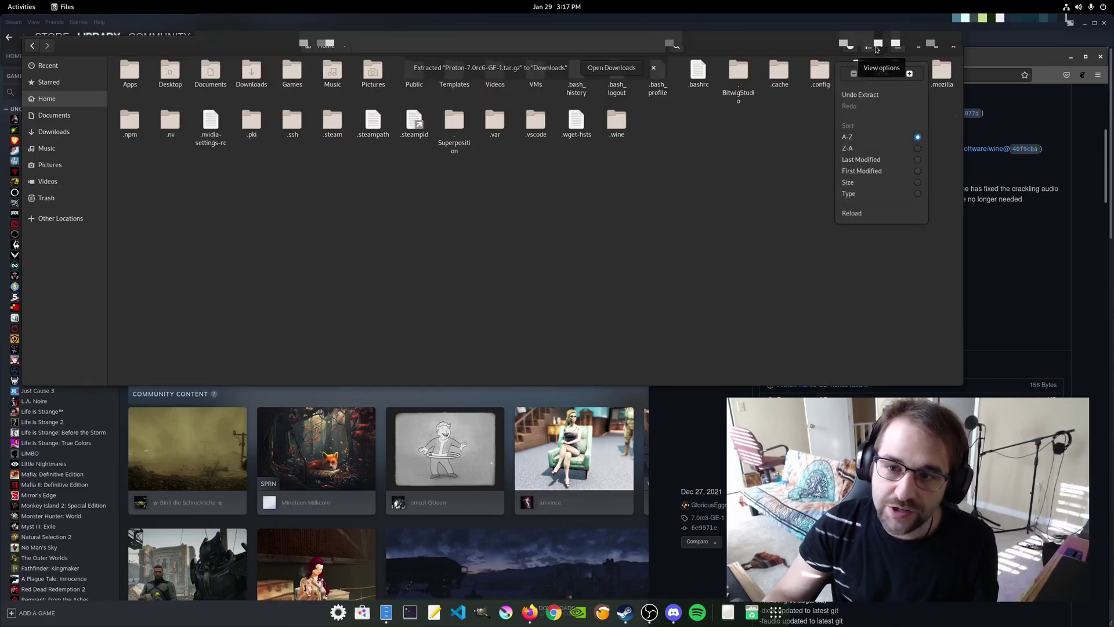
{"action": "left_click", "coordinate": [896, 46]}
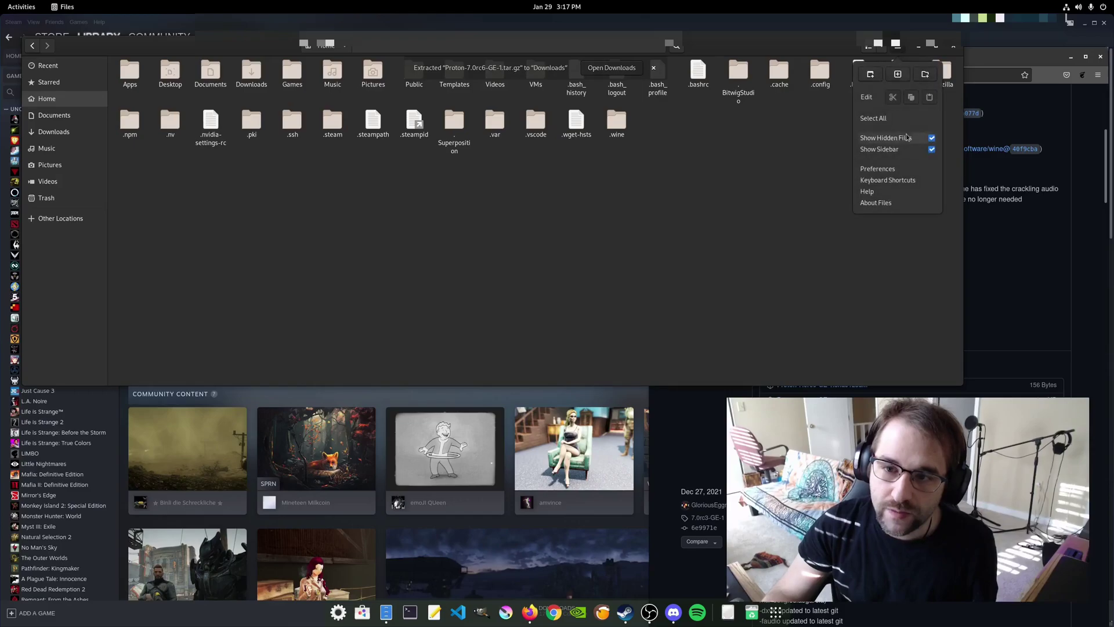
{"action": "left_click", "coordinate": [524, 259]}
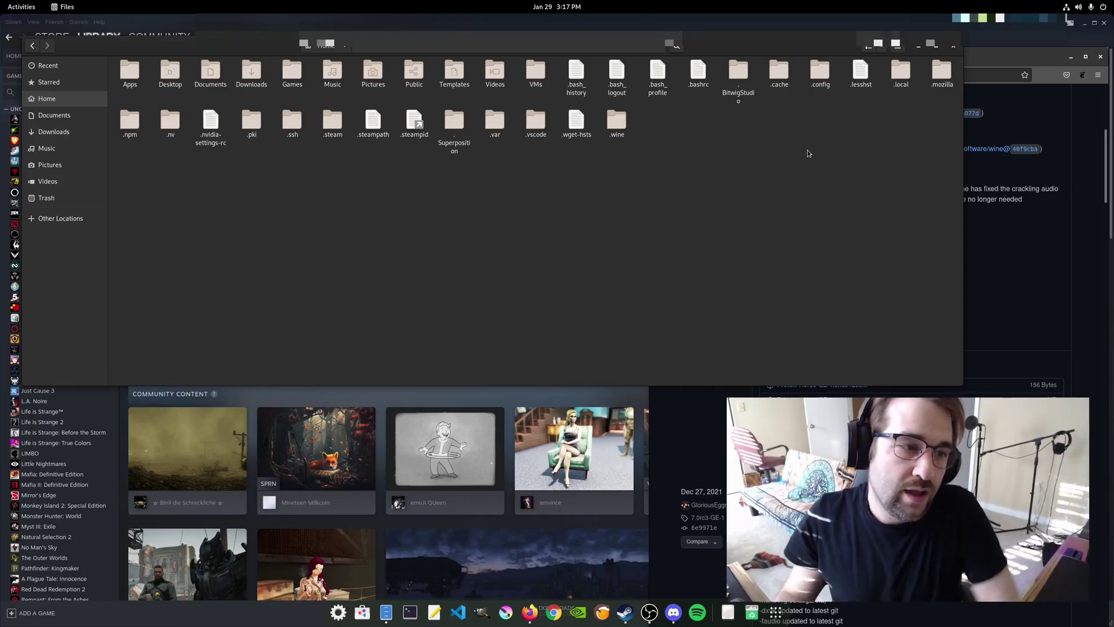
Browse through .steam and root to Steam's custom compatibility tools folder, check its Proton builds, and put the file window away
{"action": "double_click", "coordinate": [333, 122]}
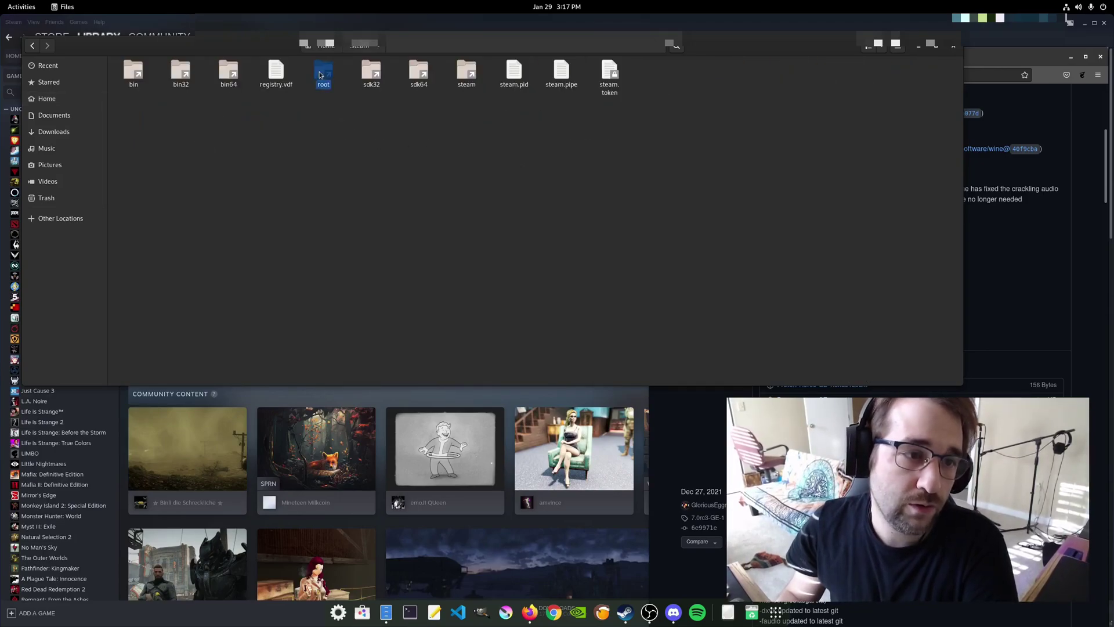
{"action": "double_click", "coordinate": [322, 72]}
{"action": "left_click", "coordinate": [336, 81]}
{"action": "double_click", "coordinate": [336, 81]}
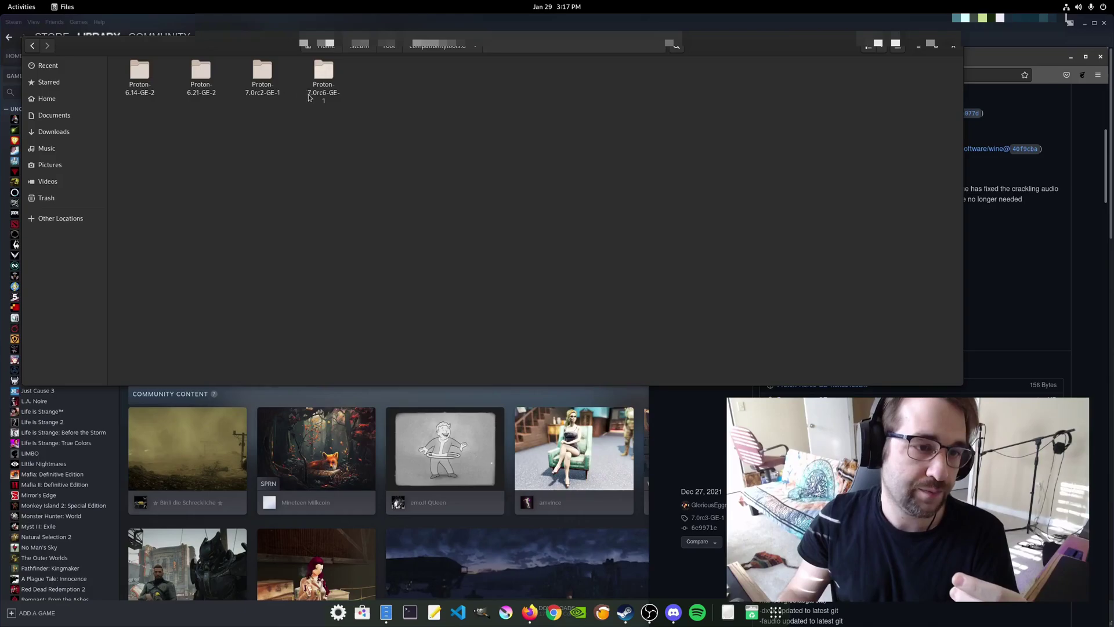
{"action": "left_click", "coordinate": [921, 48]}
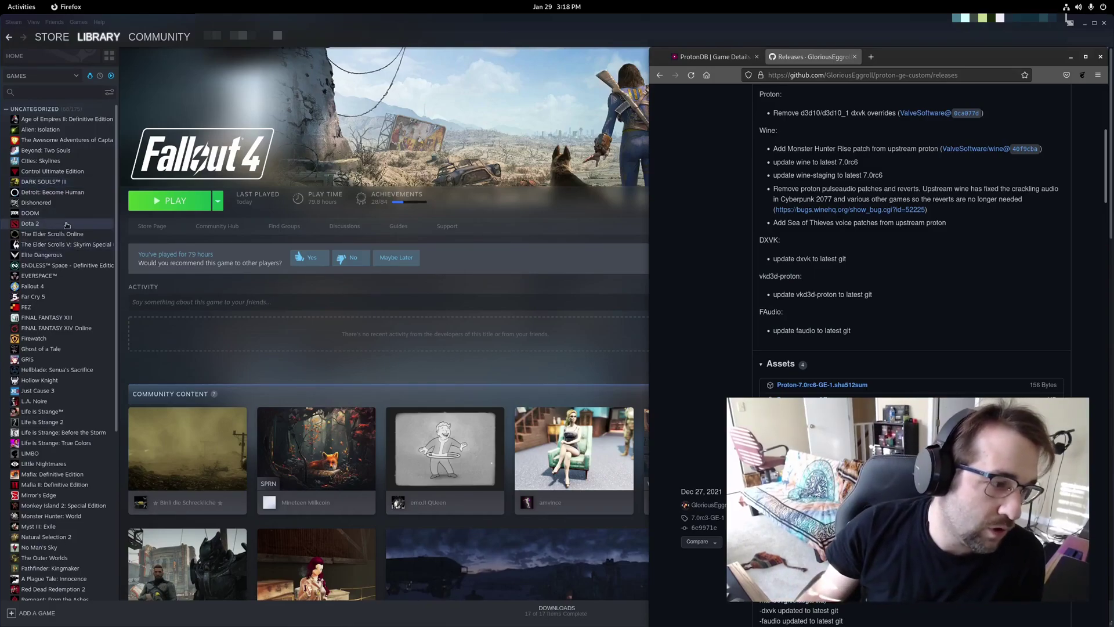
Force Fallout 4 to use Proton-7.0rc6-GE-1 as its specific Steam Play compatibility tool and close its properties
{"action": "right_click", "coordinate": [32, 287]}
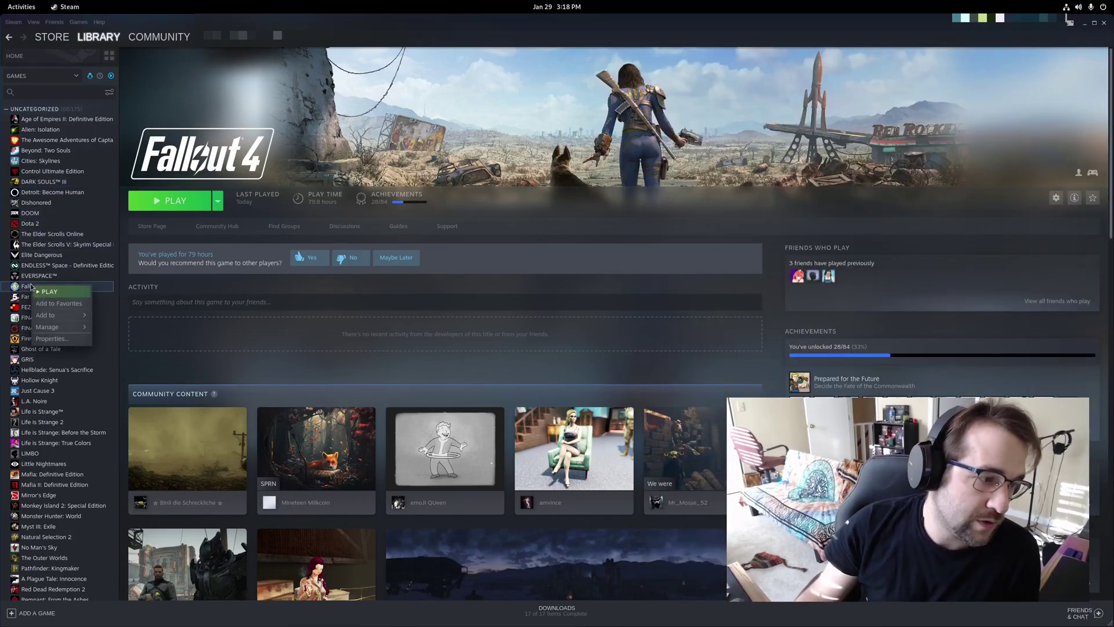
{"action": "left_click", "coordinate": [52, 339]}
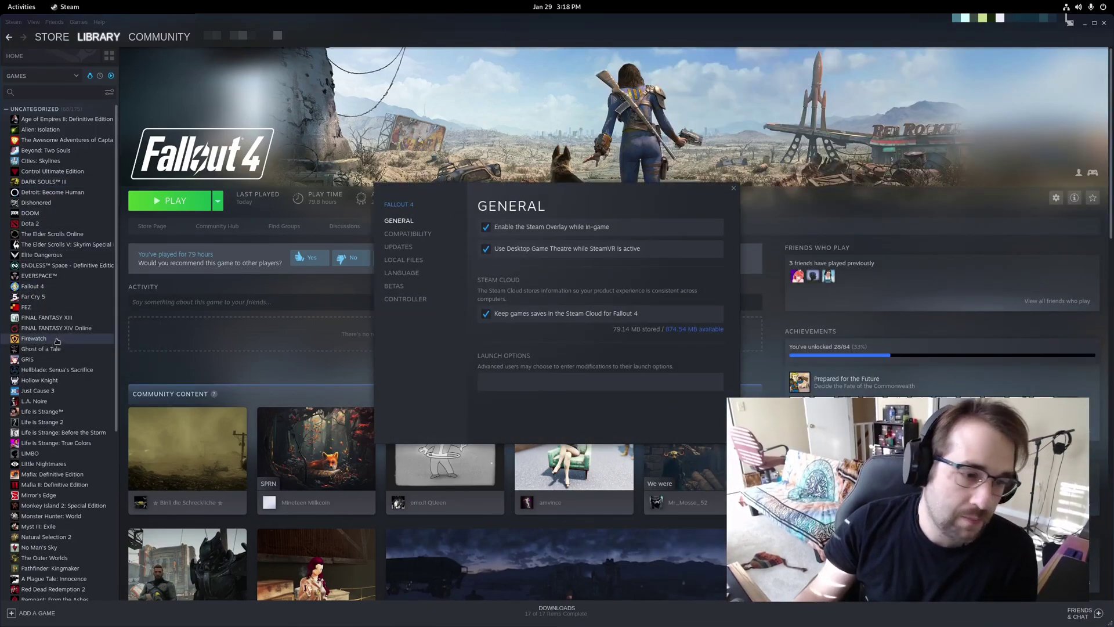
{"action": "left_click", "coordinate": [407, 233]}
{"action": "left_click", "coordinate": [487, 227]}
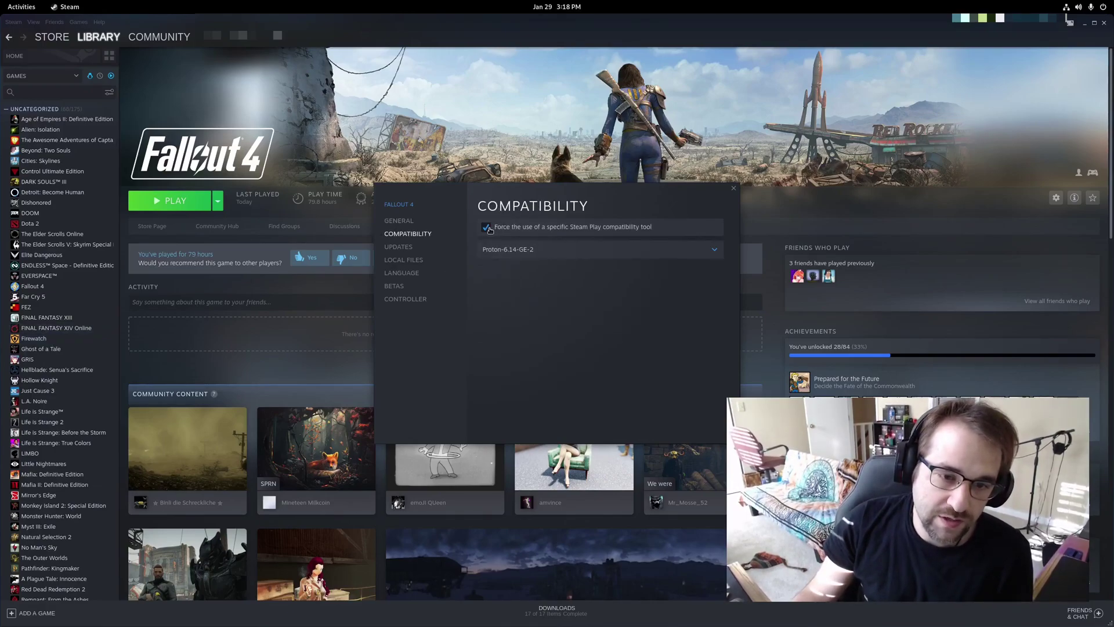
{"action": "left_click", "coordinate": [713, 254]}
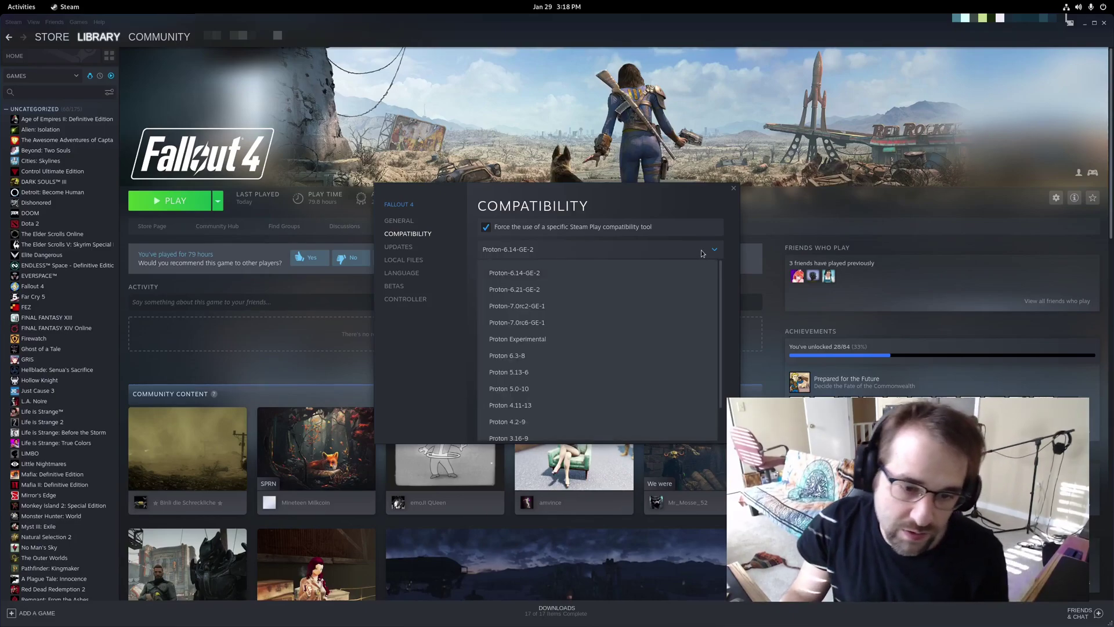
{"action": "left_click", "coordinate": [529, 326]}
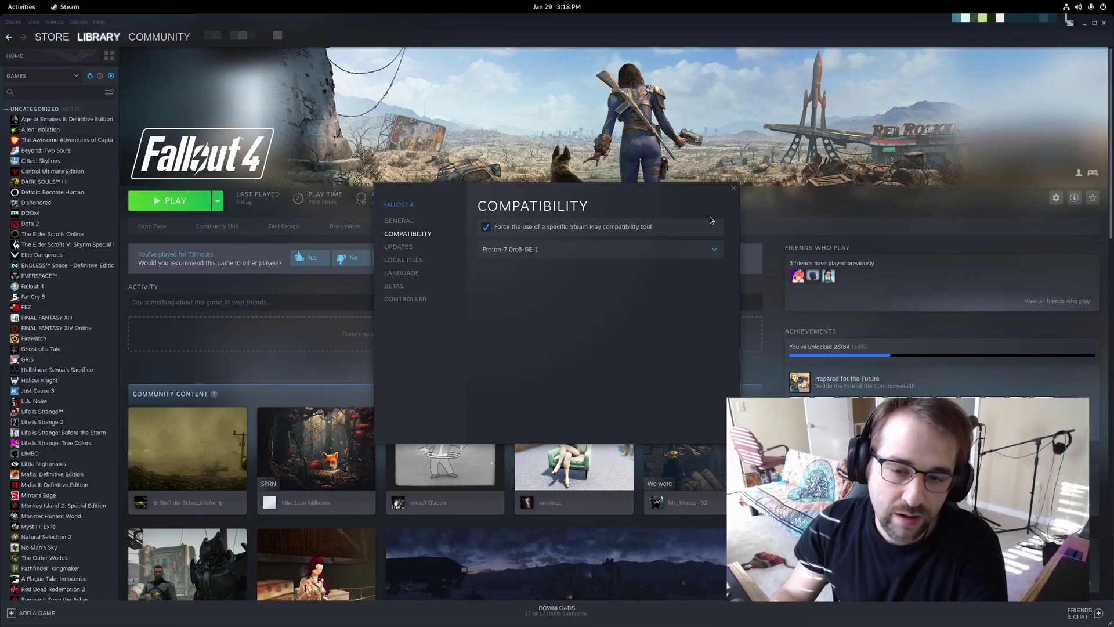
{"action": "left_click", "coordinate": [734, 191]}
Switch to Firefox and review the Fallout 4 user reports on ProtonDB for recommended Proton versions and launch flags
{"action": "mouse_move", "coordinate": [562, 624]}
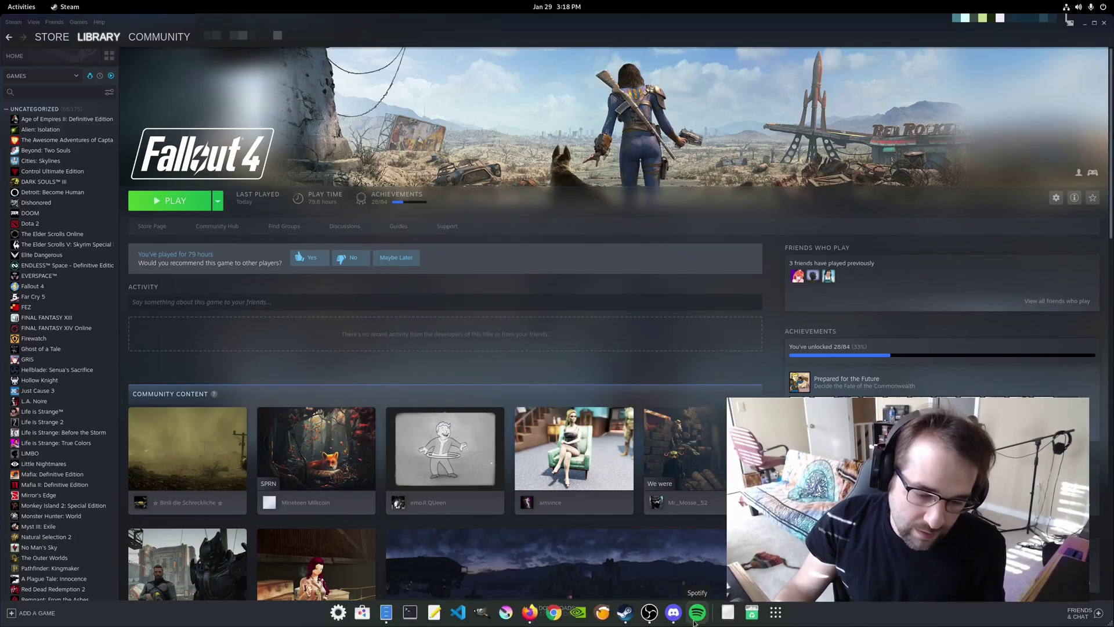
{"action": "left_click", "coordinate": [529, 613]}
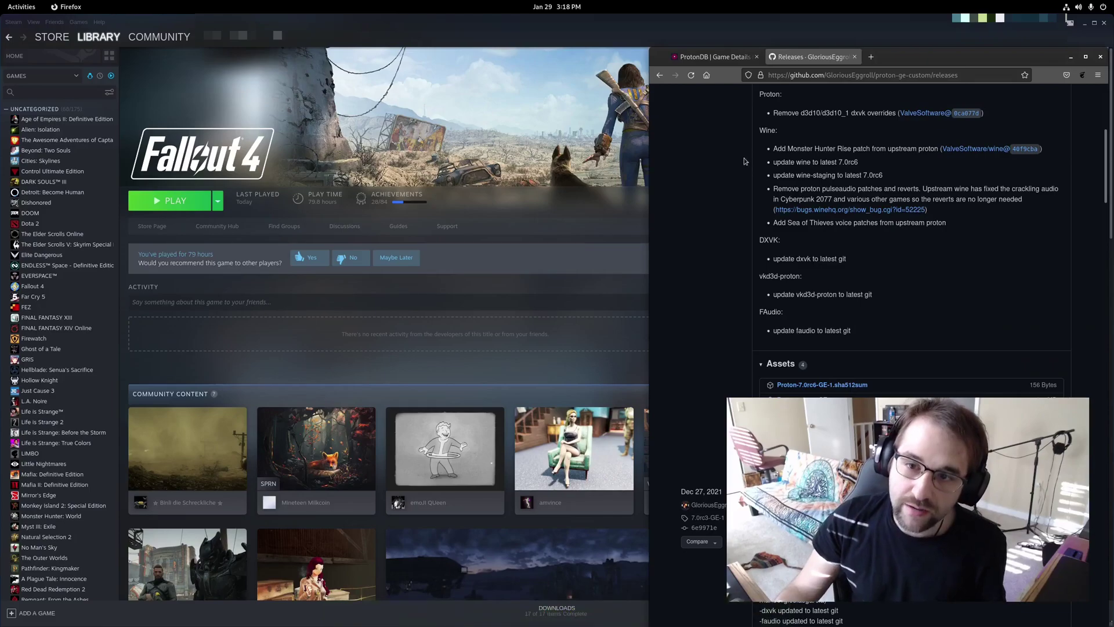
{"action": "scroll", "coordinate": [897, 270], "scroll_direction": "up", "scroll_amount": 5}
{"action": "key", "text": "ctrl+Page_Up"}
{"action": "scroll", "coordinate": [845, 175], "scroll_direction": "down", "scroll_amount": 3}
{"action": "scroll", "coordinate": [844, 232], "scroll_direction": "up", "scroll_amount": 5}
{"action": "scroll", "coordinate": [844, 295], "scroll_direction": "down", "scroll_amount": 2}
{"action": "scroll", "coordinate": [843, 295], "scroll_direction": "down", "scroll_amount": 2}
{"action": "scroll", "coordinate": [842, 292], "scroll_direction": "down", "scroll_amount": 3}
{"action": "scroll", "coordinate": [842, 292], "scroll_direction": "down", "scroll_amount": 4}
{"action": "scroll", "coordinate": [841, 291], "scroll_direction": "down", "scroll_amount": 1}
{"action": "scroll", "coordinate": [843, 296], "scroll_direction": "down", "scroll_amount": 3}
{"action": "scroll", "coordinate": [843, 293], "scroll_direction": "down", "scroll_amount": 1}
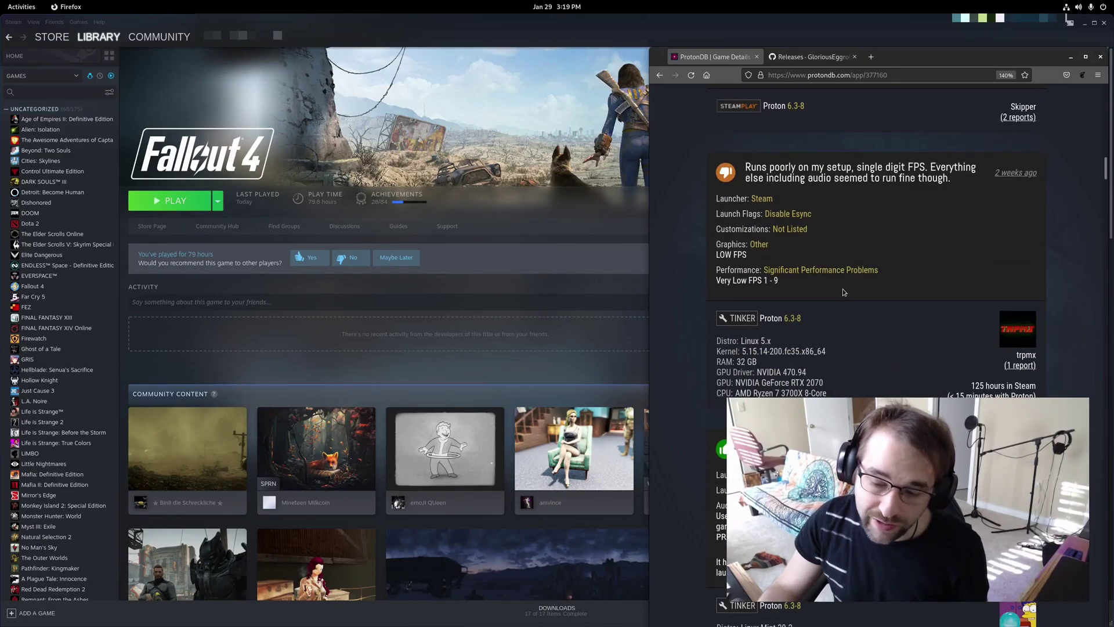
{"action": "scroll", "coordinate": [843, 288], "scroll_direction": "up", "scroll_amount": 15}
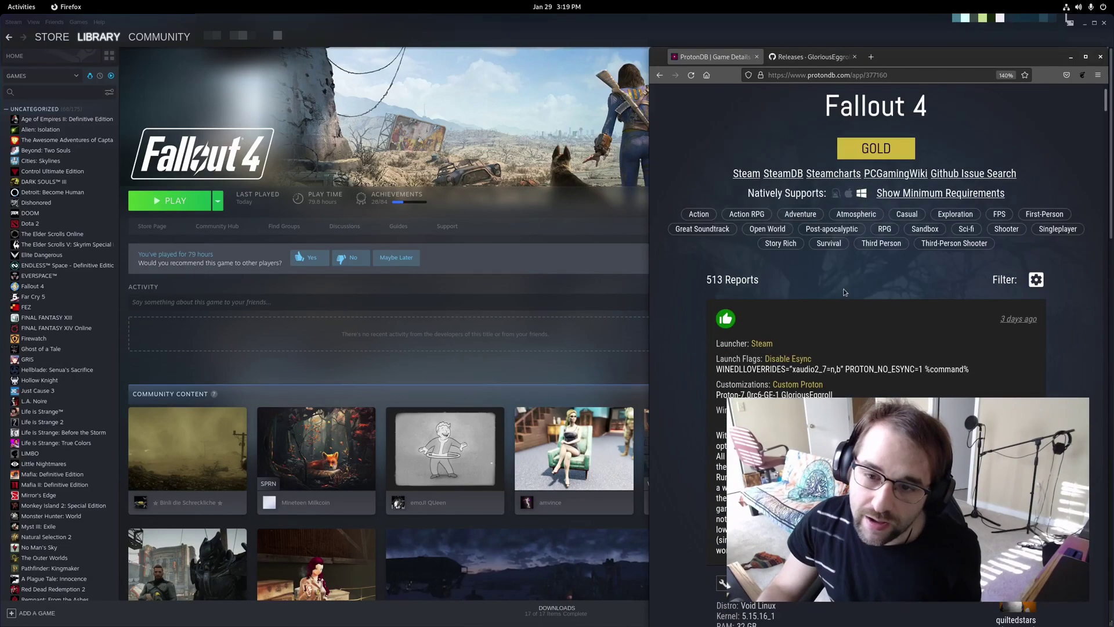
{"action": "scroll", "coordinate": [729, 239], "scroll_direction": "down", "scroll_amount": 3}
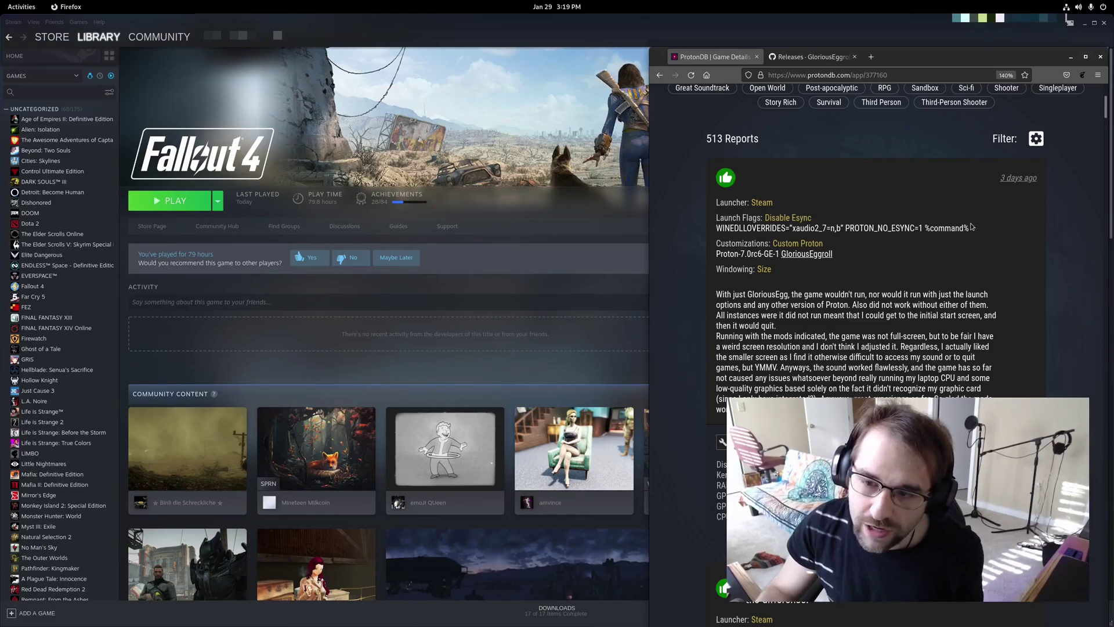
Copy the launch flags WINEDLLOVERRIDES="xaudio2_7=n,b" PROTON_NO_ESYNC=1 %command% from the newest ProtonDB report
{"action": "left_click_drag", "start_coordinate": [968, 227], "coordinate": [715, 231]}
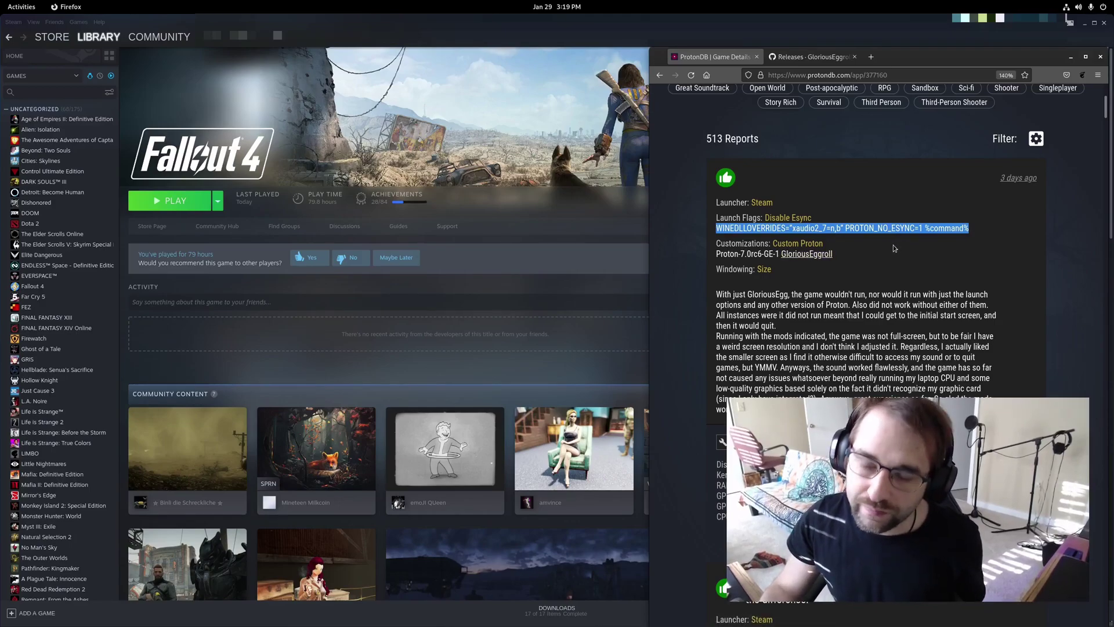
{"action": "left_click", "coordinate": [917, 226]}
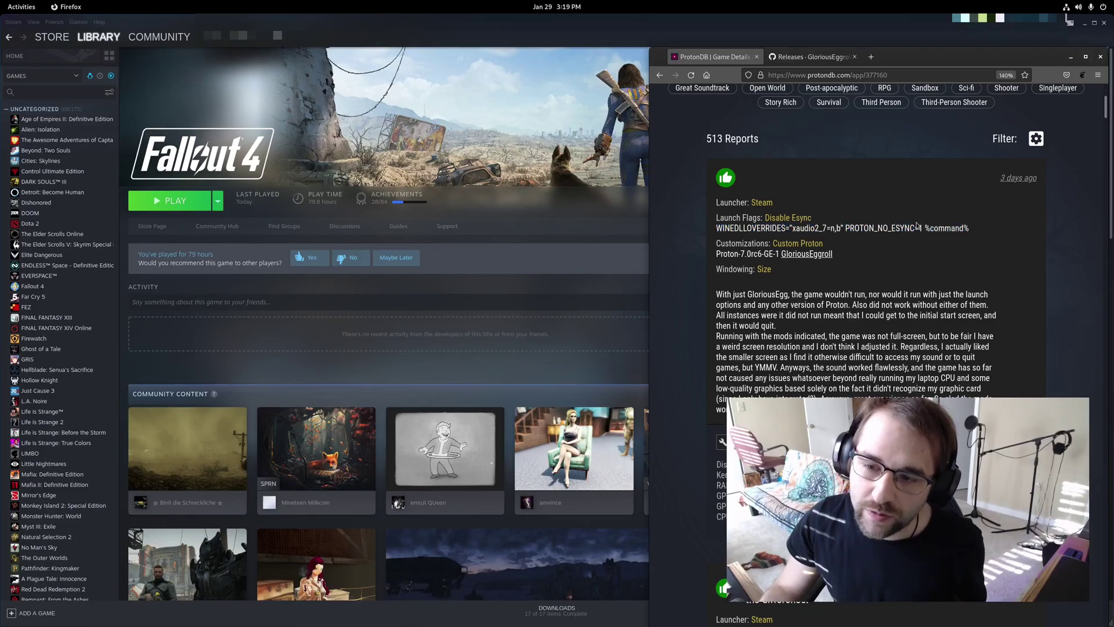
{"action": "mouse_move", "coordinate": [723, 227]}
{"action": "left_mouse_down"}
{"action": "mouse_move", "coordinate": [972, 233]}
{"action": "mouse_move", "coordinate": [714, 231]}
{"action": "left_mouse_up"}
{"action": "left_click", "coordinate": [973, 233]}
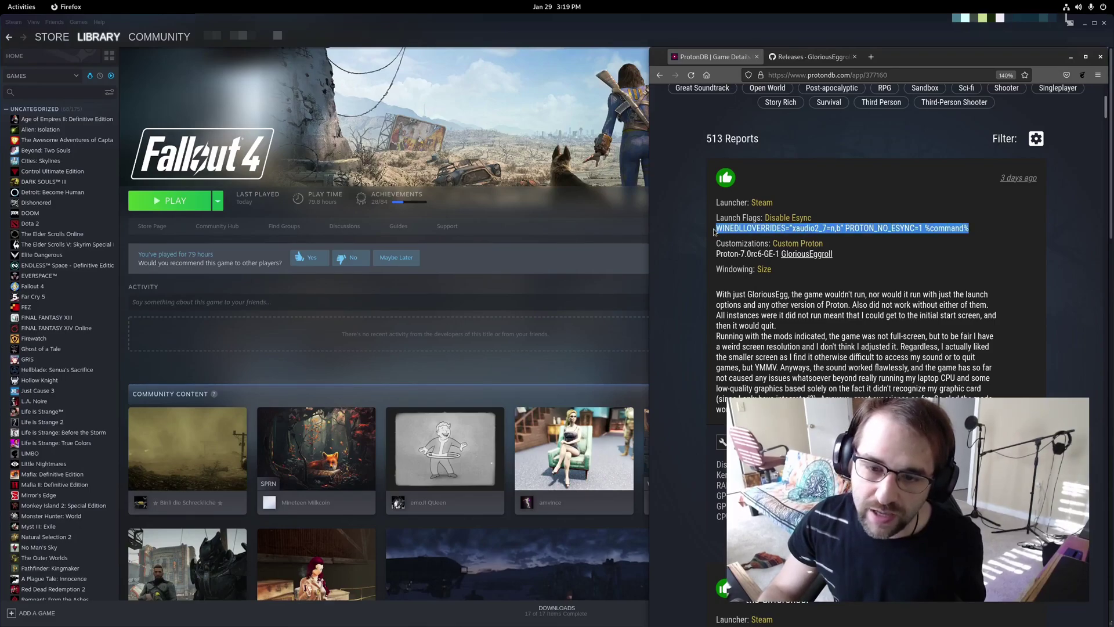
{"action": "right_click", "coordinate": [735, 226]}
{"action": "left_click", "coordinate": [755, 239]}
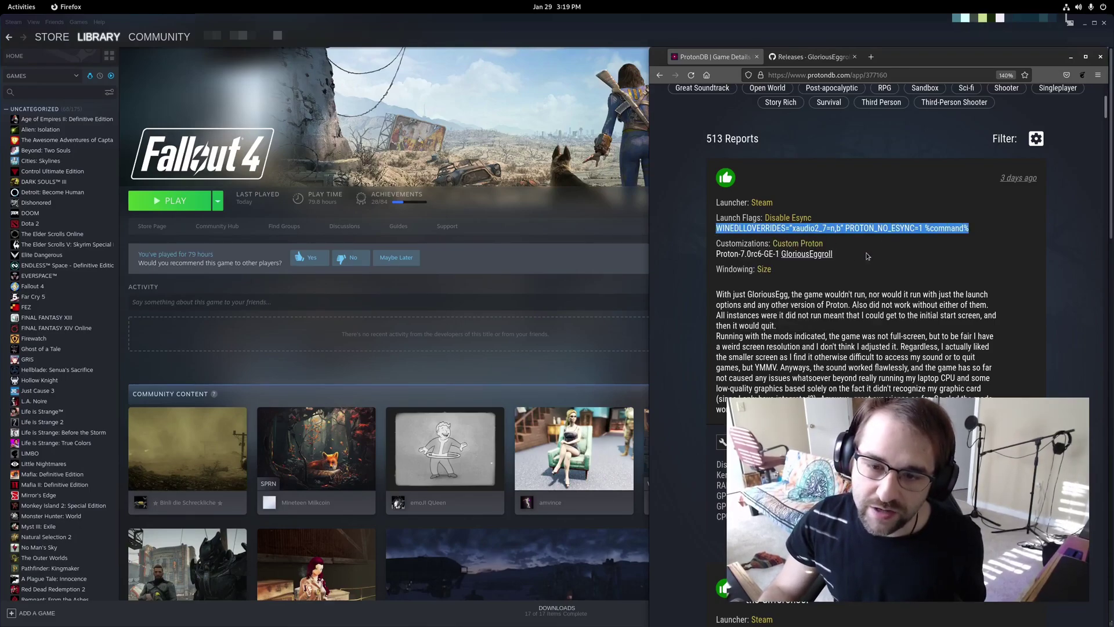
{"action": "left_click", "coordinate": [869, 257]}
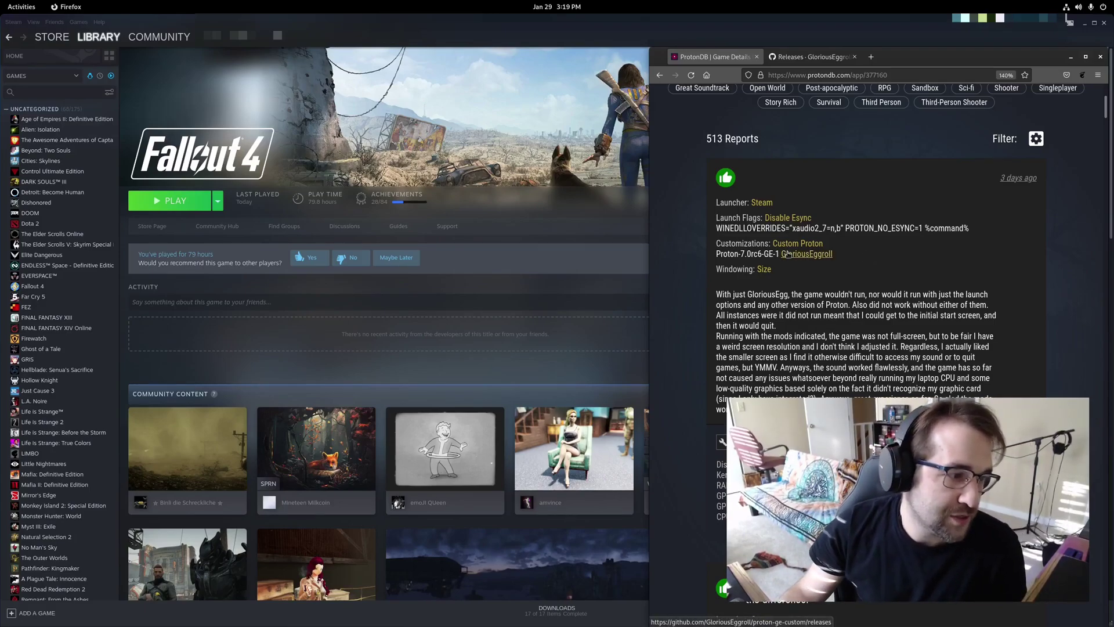
Switch to Steam and paste WINEDLLOVERRIDES="xaudio2_7=n,b" PROTON_NO_ESYNC=1 %command% into Fallout 4's launch options, then close its properties
{"action": "right_click", "coordinate": [40, 287]}
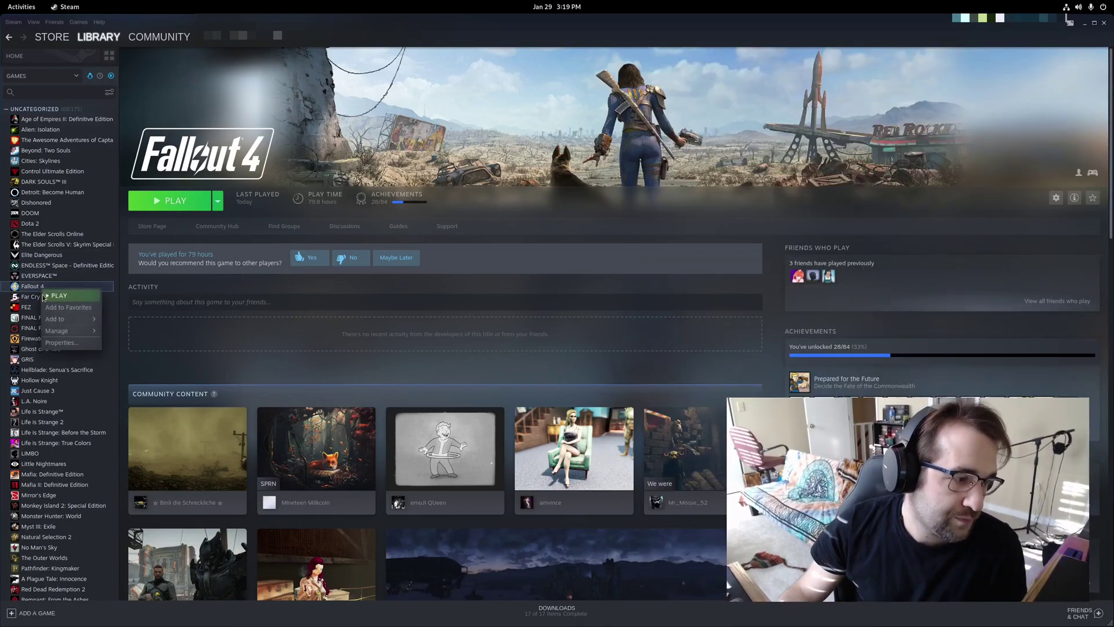
{"action": "left_click", "coordinate": [58, 343]}
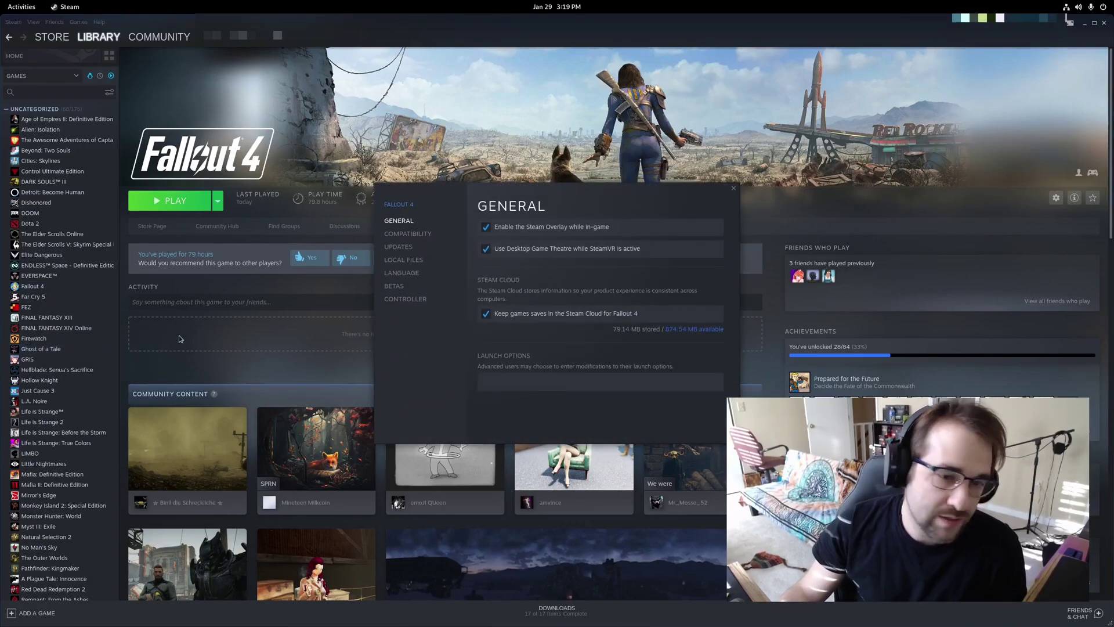
{"action": "left_click", "coordinate": [407, 235]}
{"action": "left_click", "coordinate": [404, 223]}
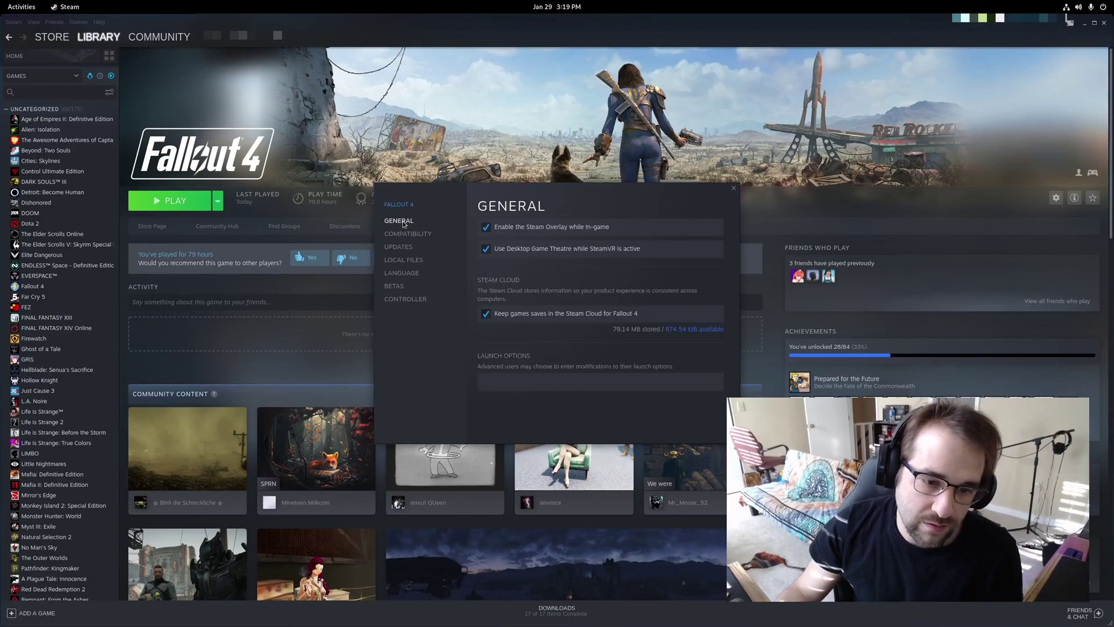
{"action": "left_click", "coordinate": [511, 383]}
{"action": "right_click", "coordinate": [522, 386]}
{"action": "left_click", "coordinate": [535, 400]}
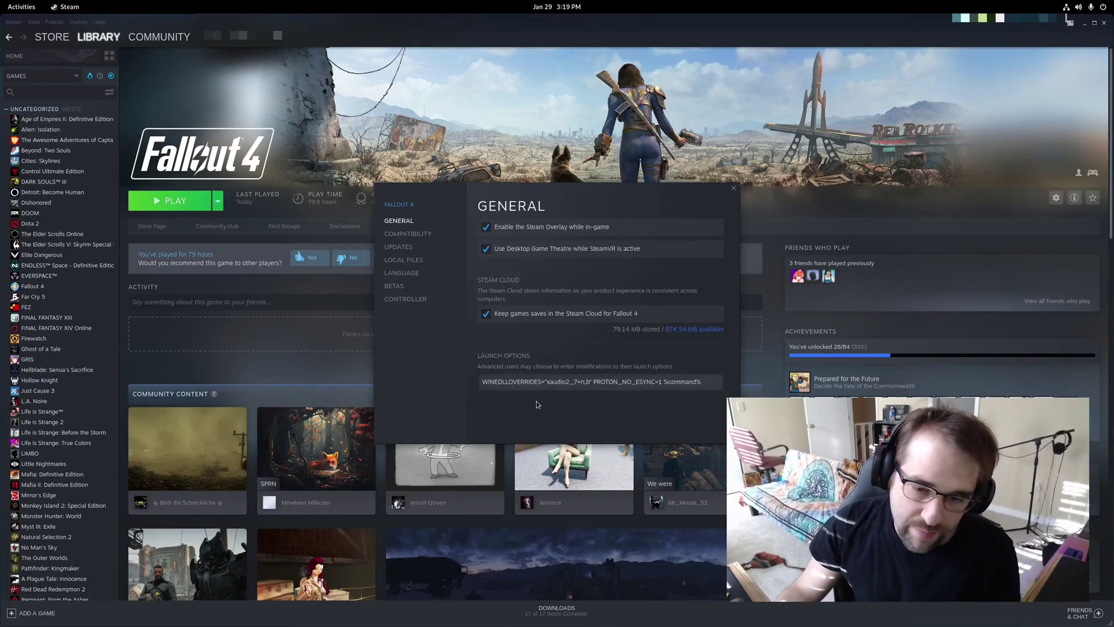
{"action": "left_click", "coordinate": [734, 190]}
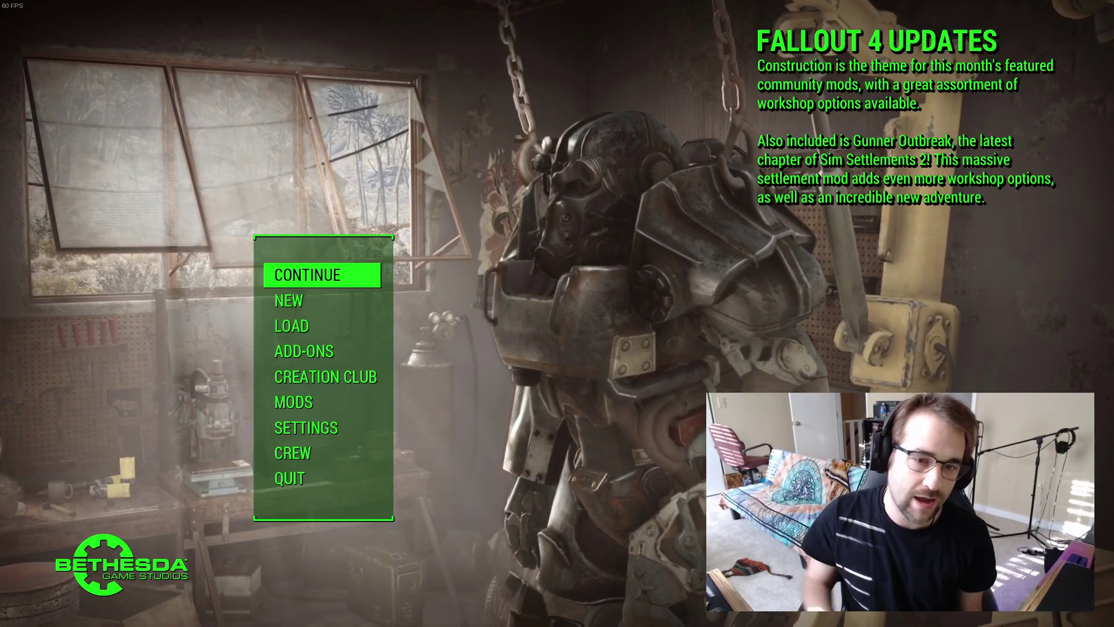
Continue the most recent Fallout 4 save from the game's main menu and confirm loading it
{"action": "key", "text": "Down"}
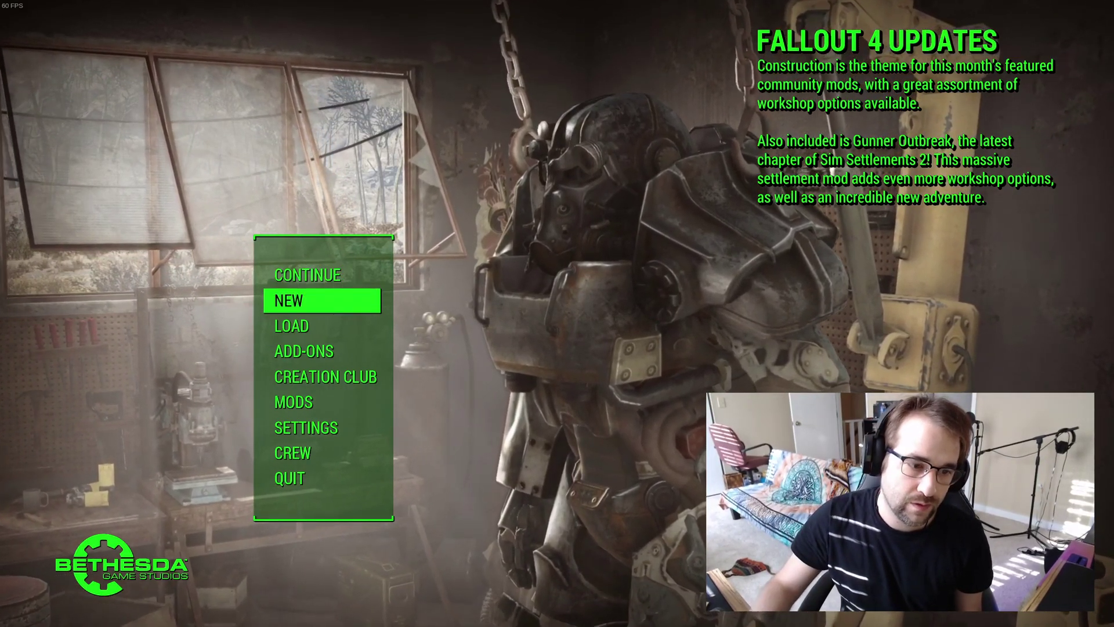
{"action": "key", "text": "Up"}
{"action": "key", "text": "Return"}
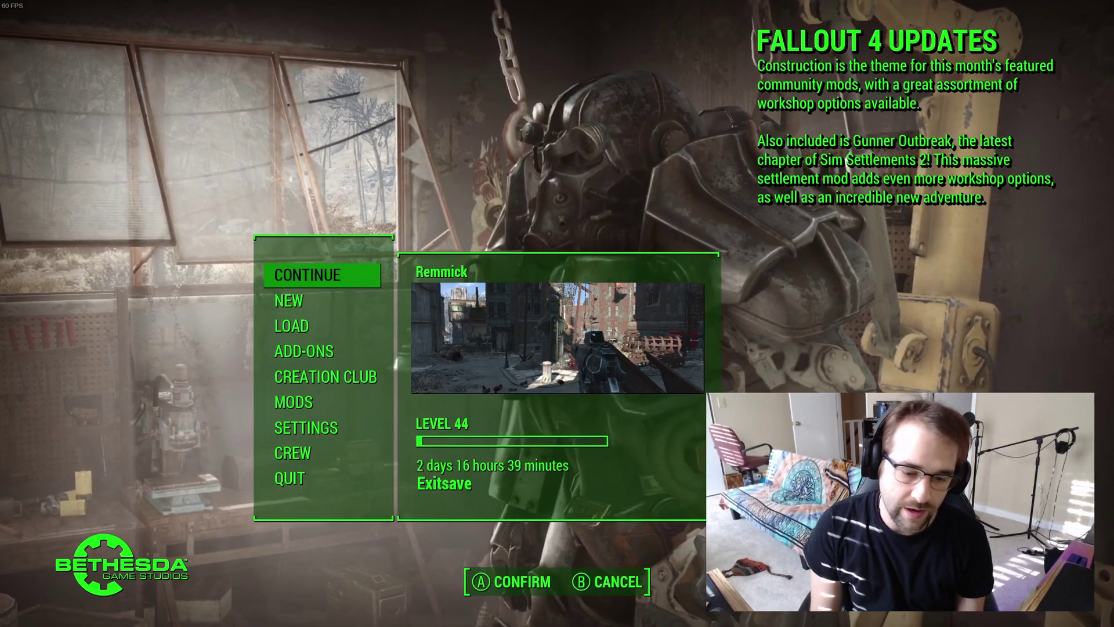
{"action": "key", "text": "Return"}
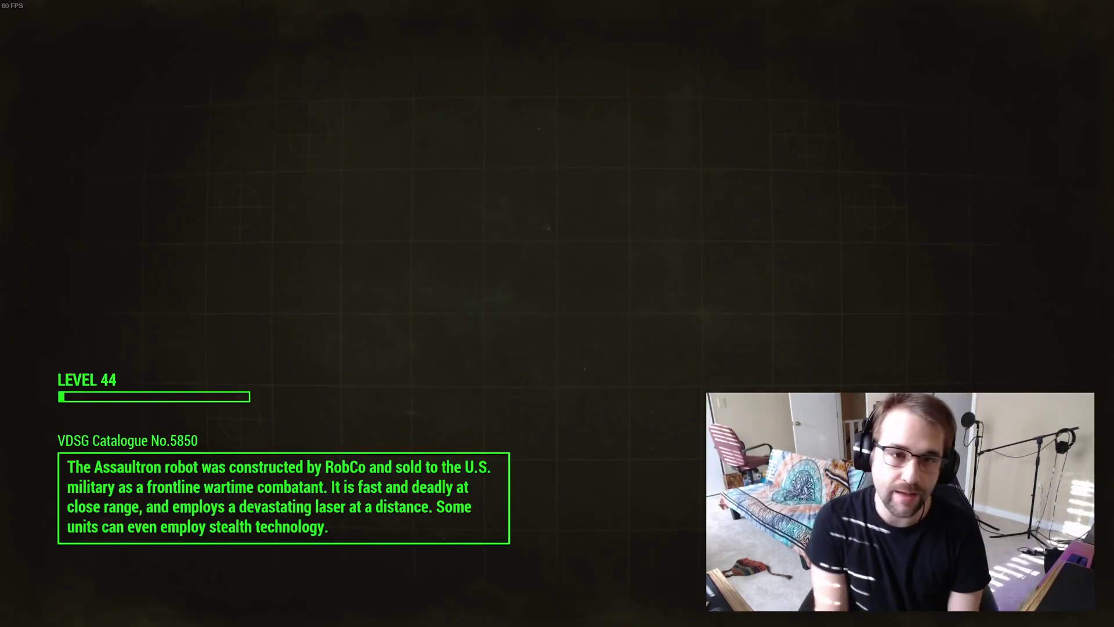